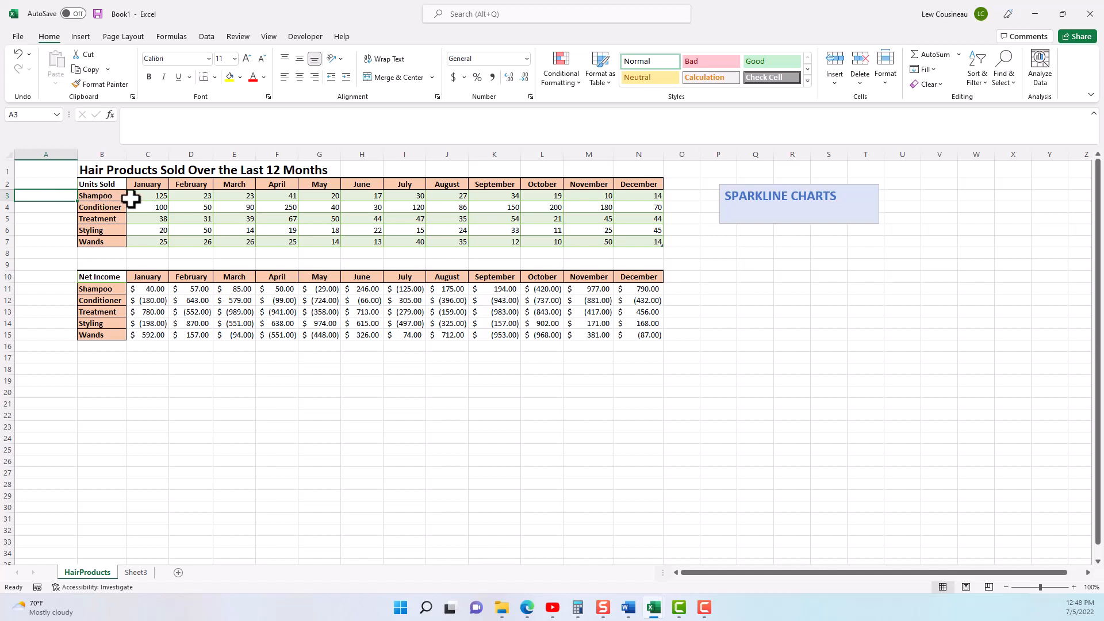
# Step: Review the Units Sold and Net Income data and the blank cells beside the table and on Sheet3 as possible sparkline locations
pyautogui.moveTo(131, 196); pyautogui.dragTo(634, 200)
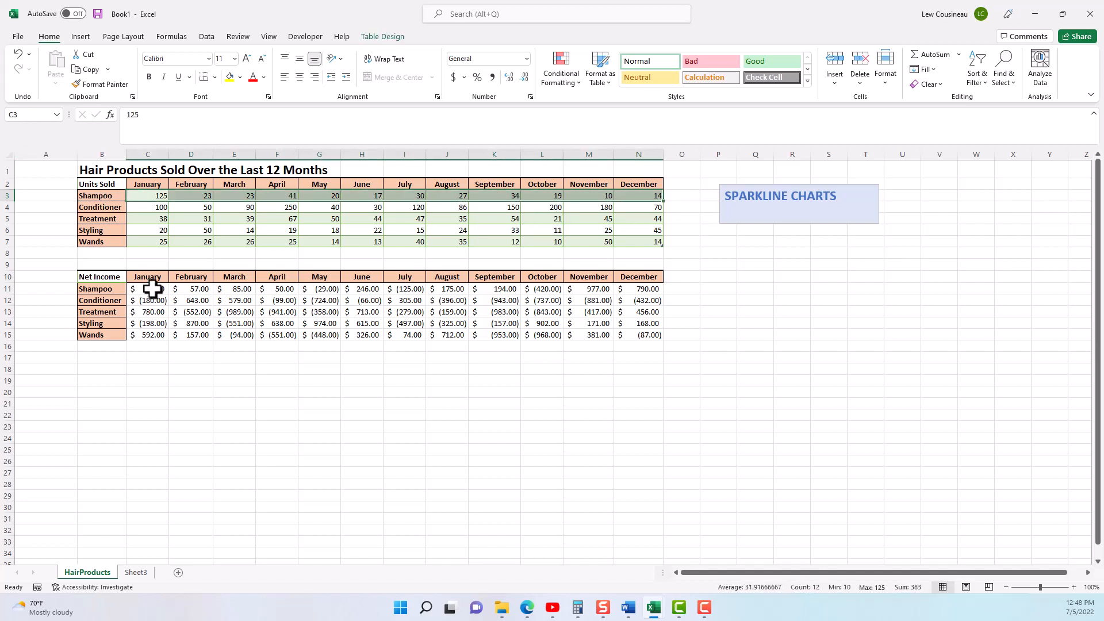
pyautogui.moveTo(153, 289); pyautogui.dragTo(638, 334)
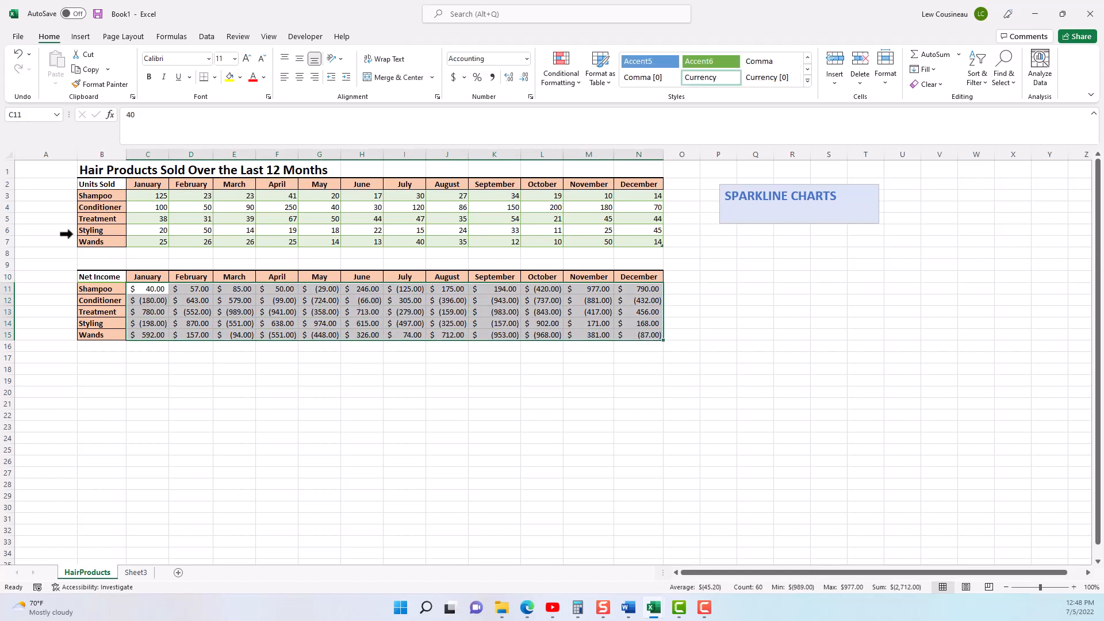
pyautogui.click(652, 461)
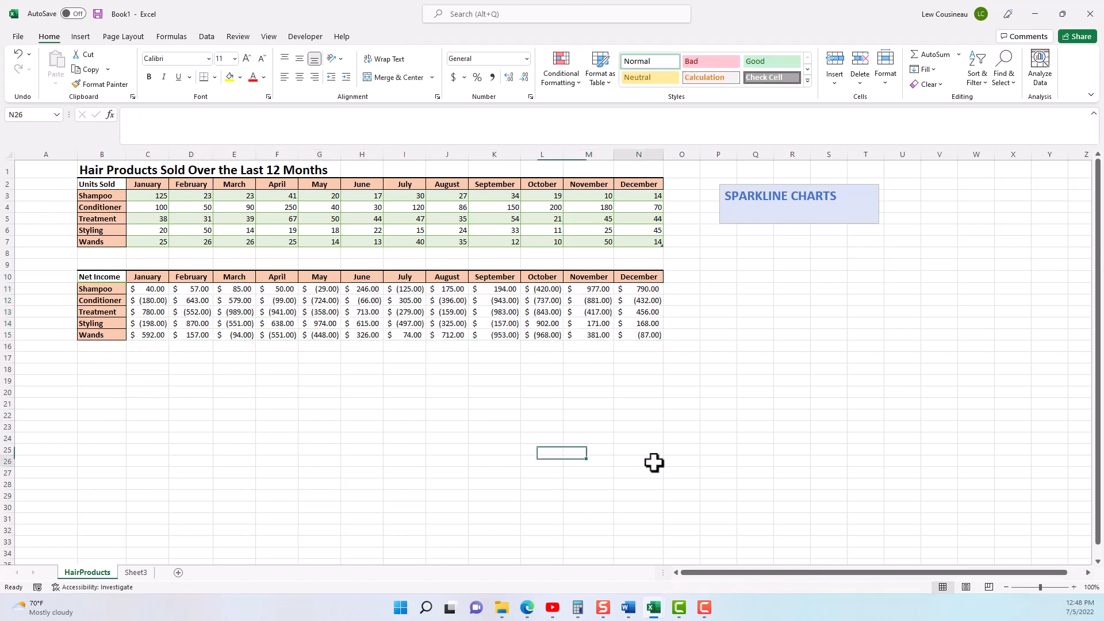
pyautogui.moveTo(54, 195); pyautogui.dragTo(53, 241)
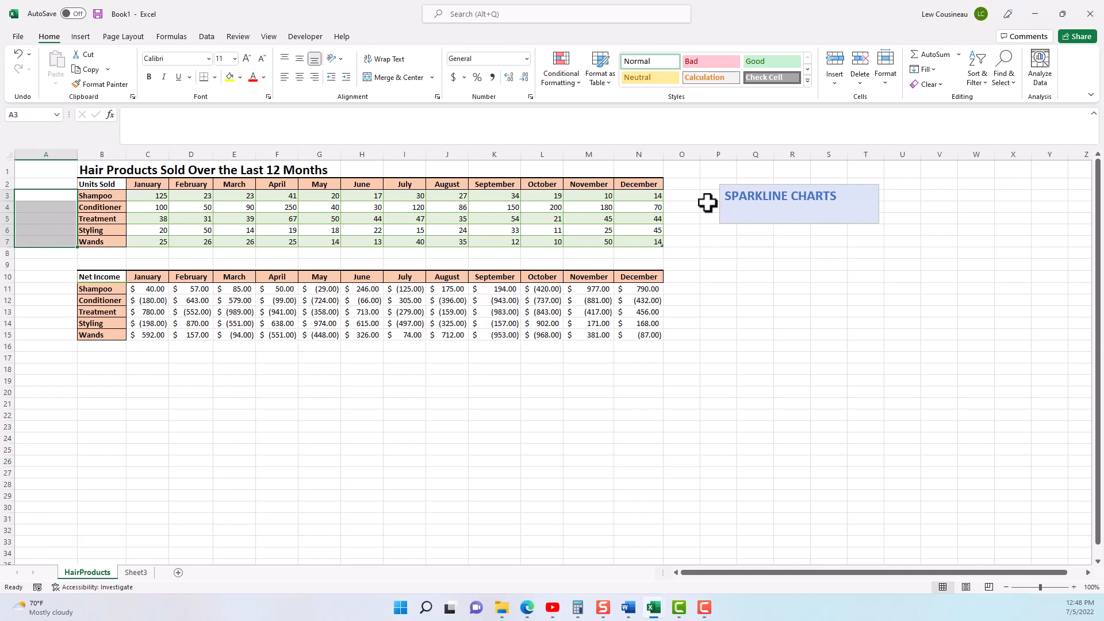
pyautogui.moveTo(682, 195); pyautogui.dragTo(681, 241)
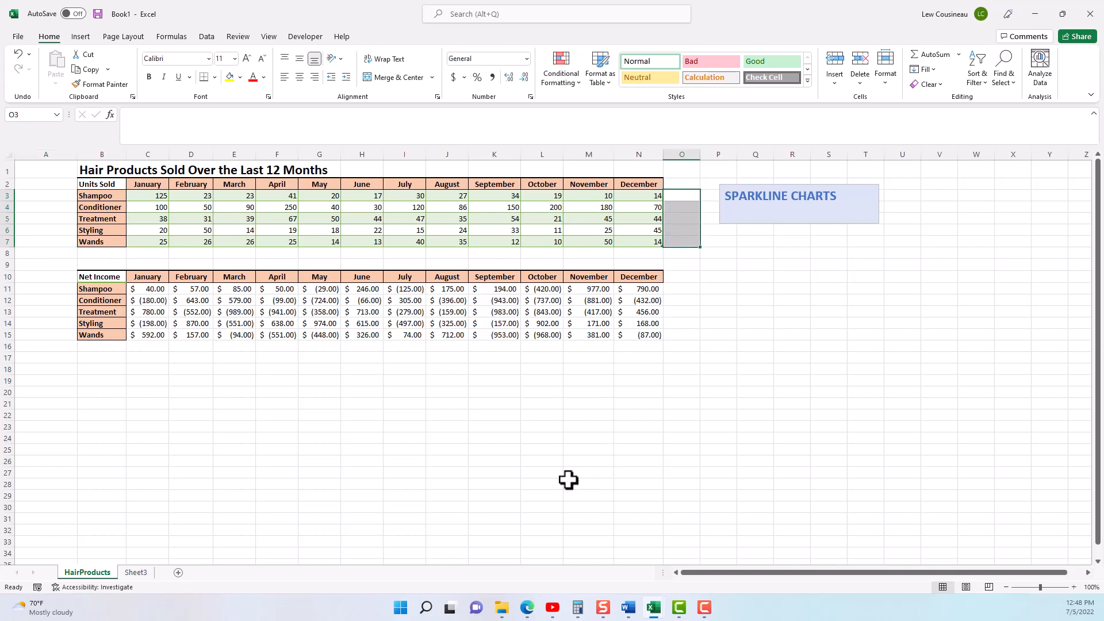
pyautogui.click(413, 453)
pyautogui.click(145, 574)
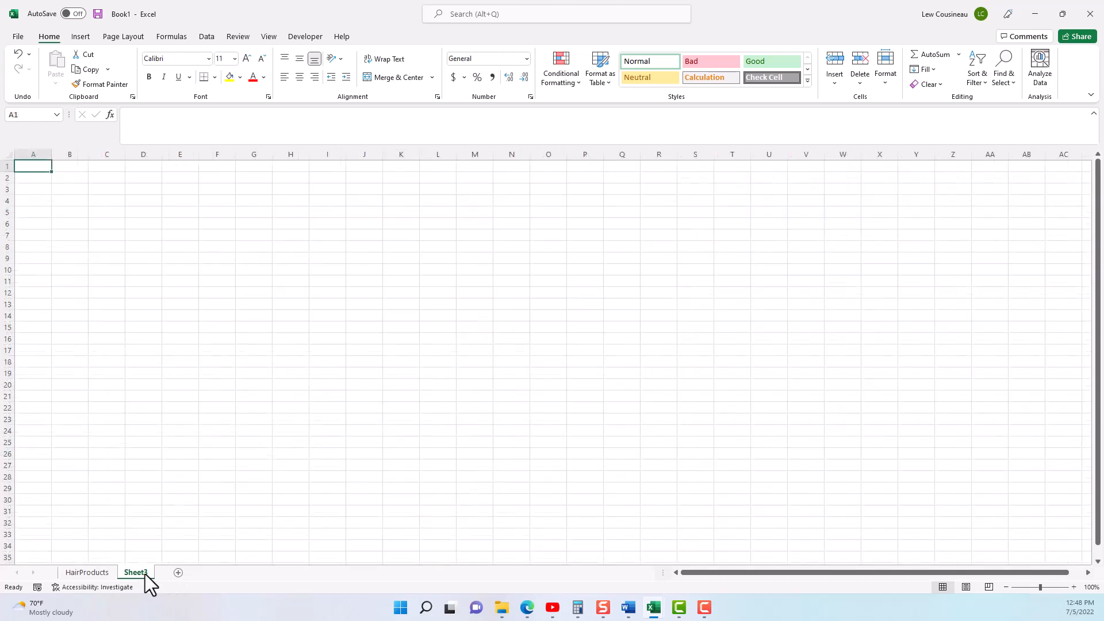
pyautogui.moveTo(307, 204); pyautogui.dragTo(299, 306)
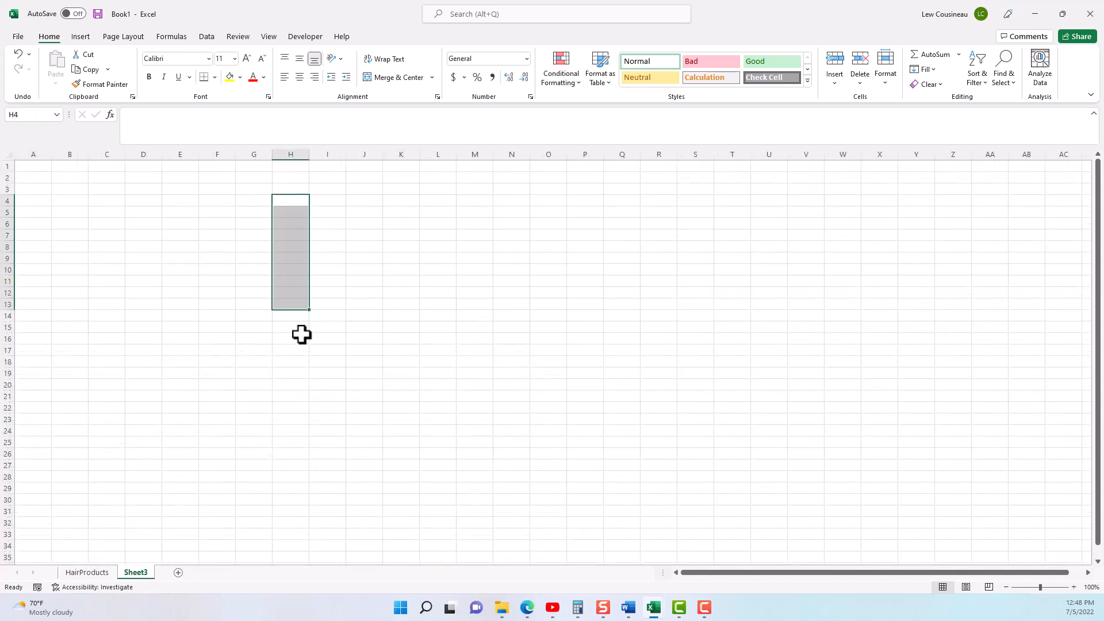
pyautogui.click(84, 573)
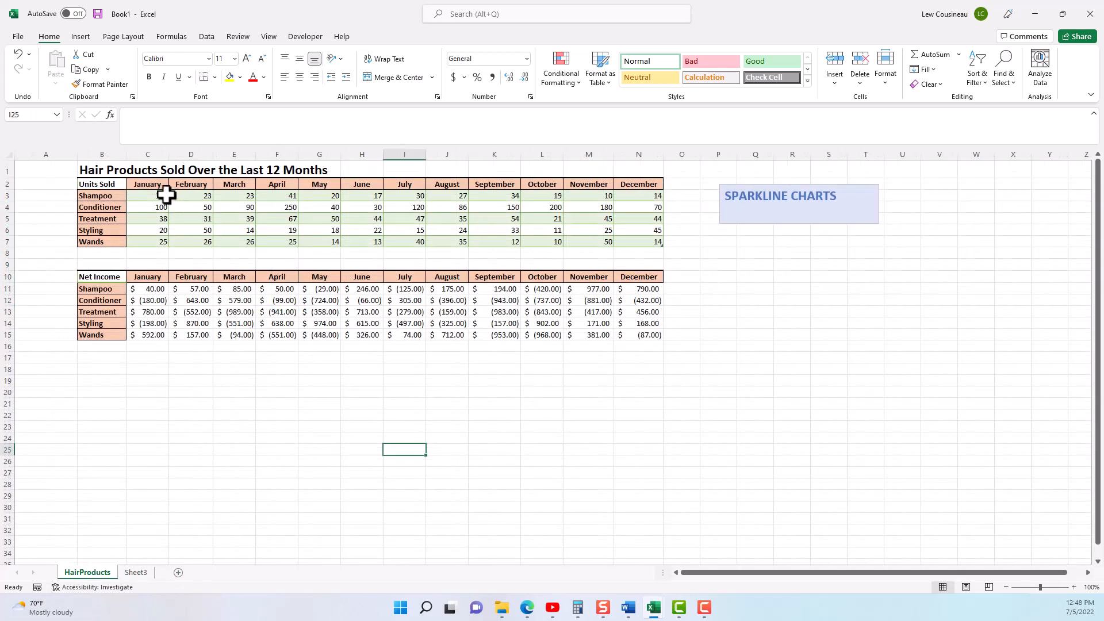
# Step: Insert a line sparkline in cell A3 for the Shampoo units sold, using C3:N3 as the data range
pyautogui.click(62, 197)
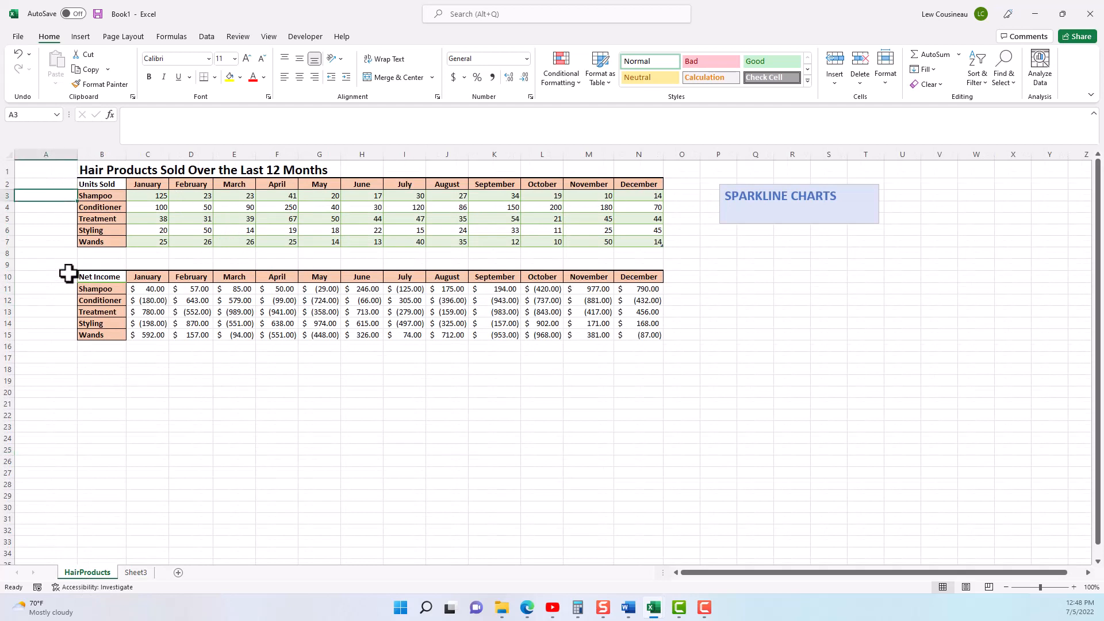
pyautogui.click(80, 37)
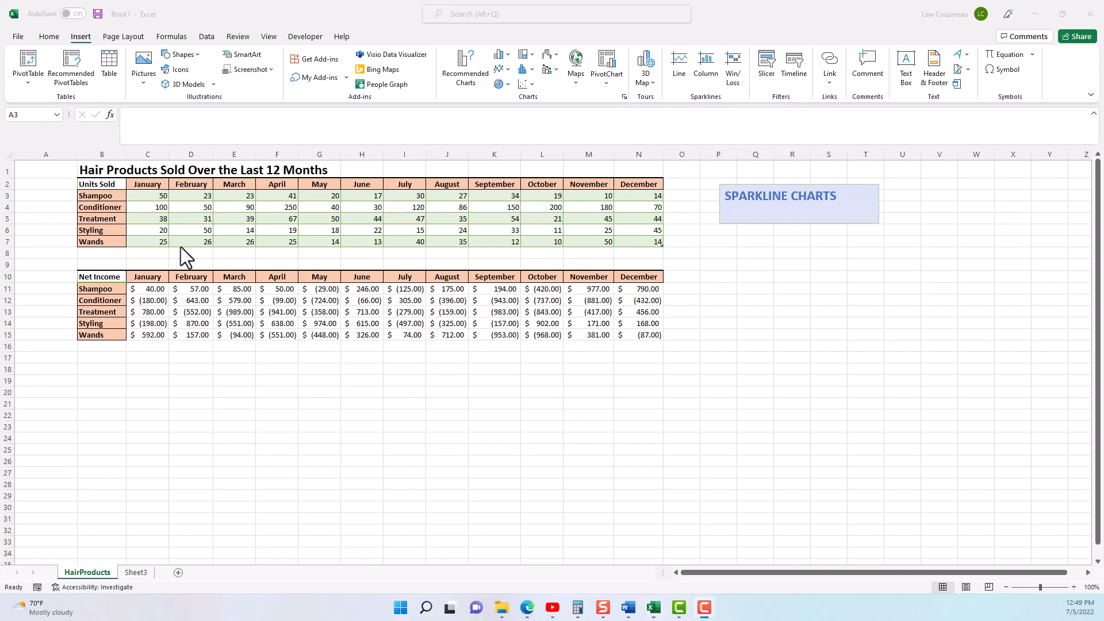
pyautogui.click(53, 197)
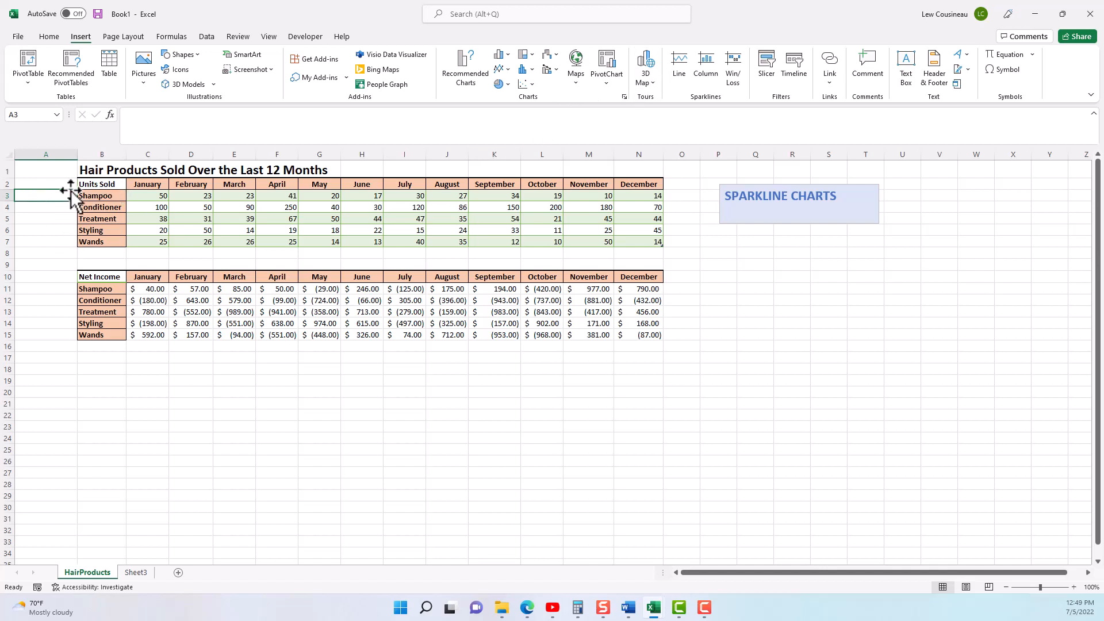
pyautogui.click(680, 64)
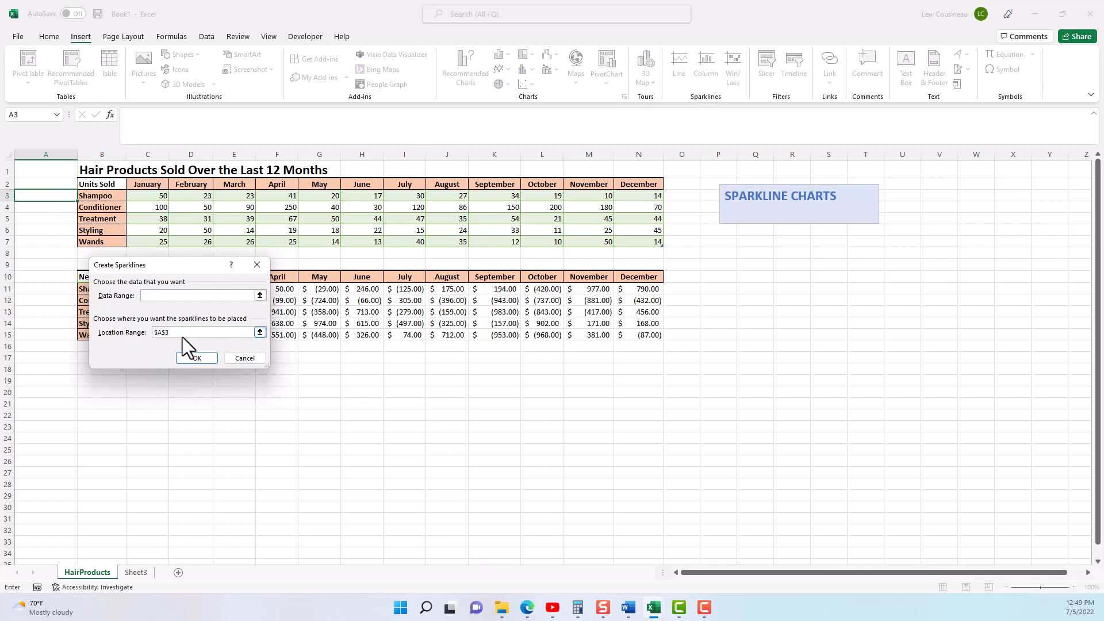
pyautogui.click(158, 296)
pyautogui.moveTo(151, 196); pyautogui.dragTo(638, 195)
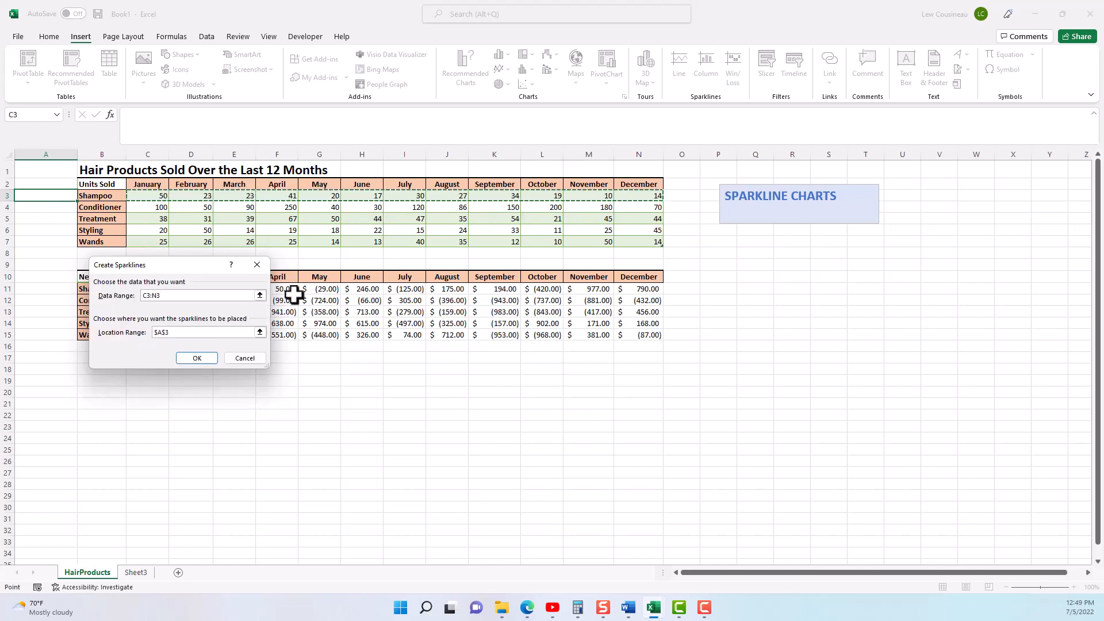
pyautogui.click(197, 358)
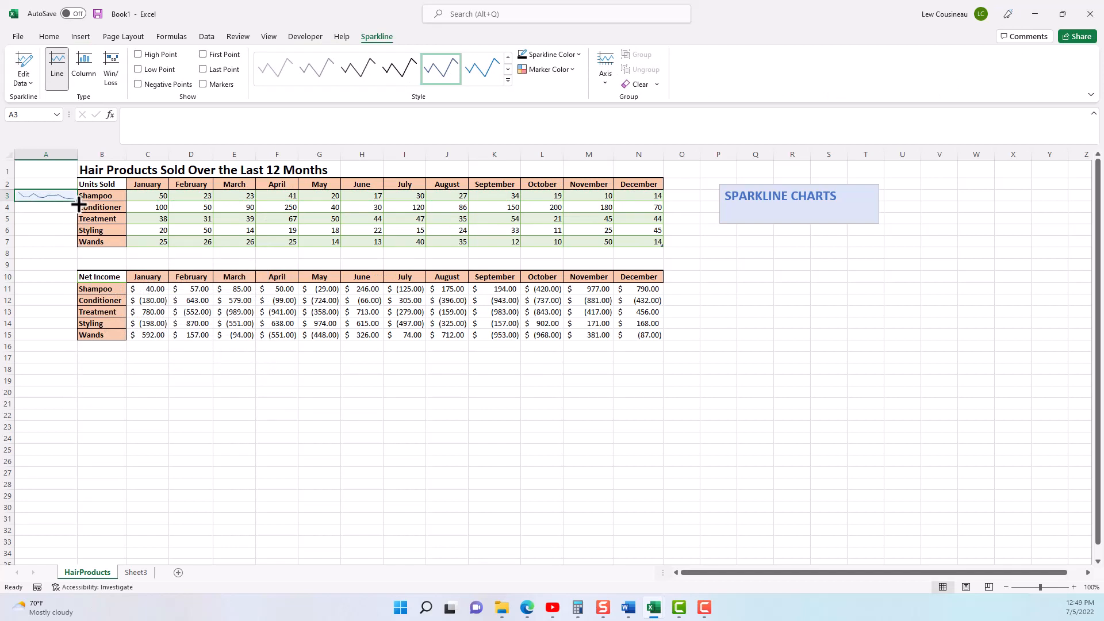
# Step: Fill the Shampoo sparkline in A3 down to A7 to cover the remaining products
pyautogui.moveTo(78, 204); pyautogui.dragTo(79, 248)
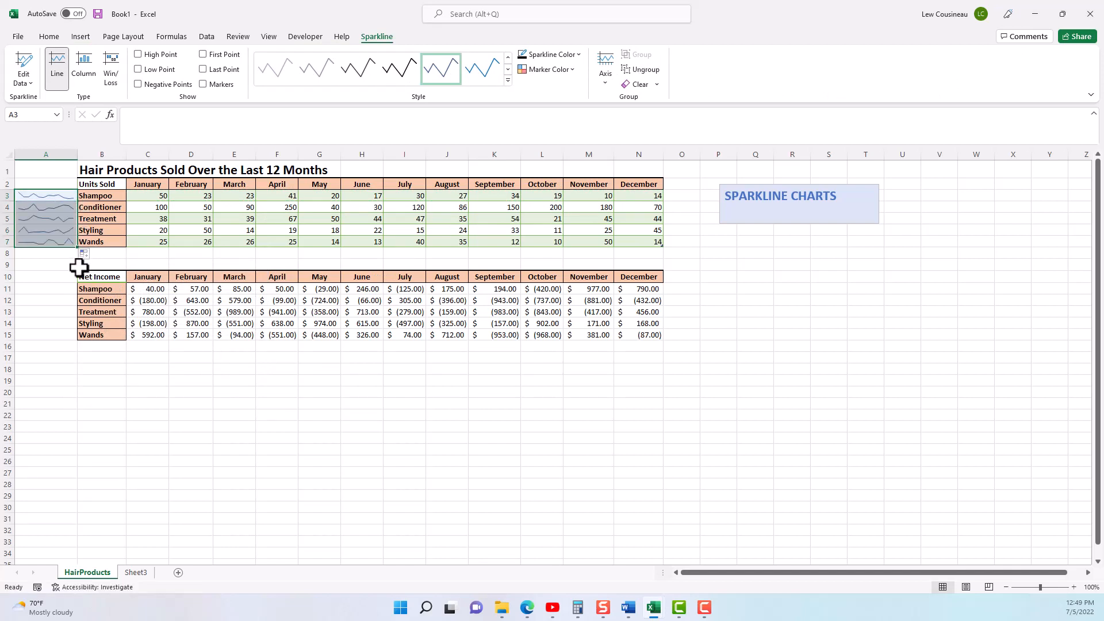
pyautogui.click(59, 206)
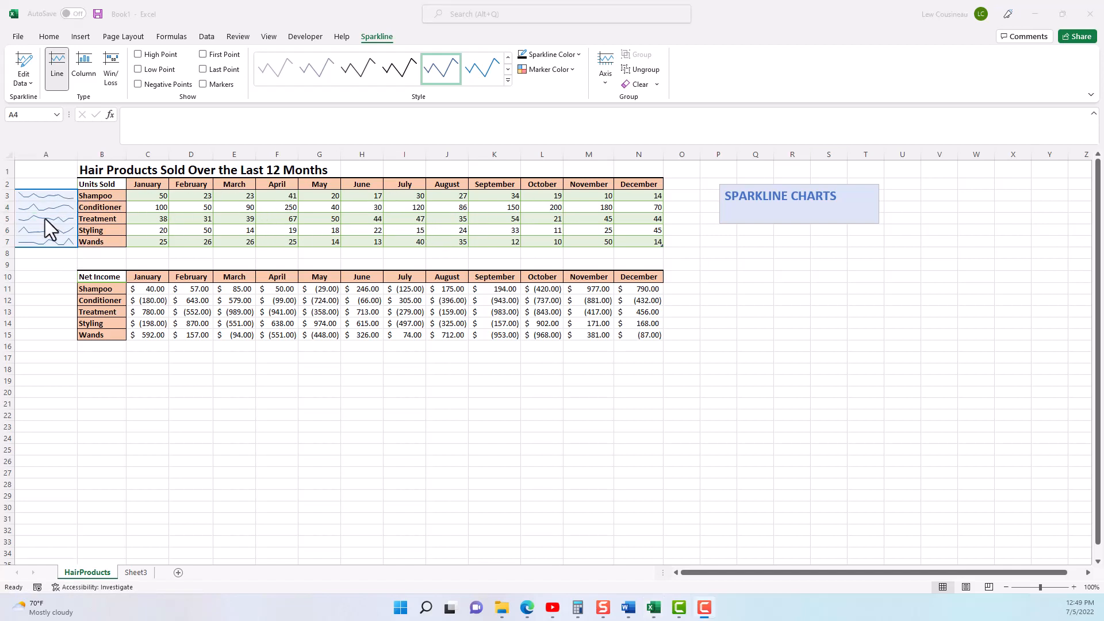
pyautogui.click(42, 196)
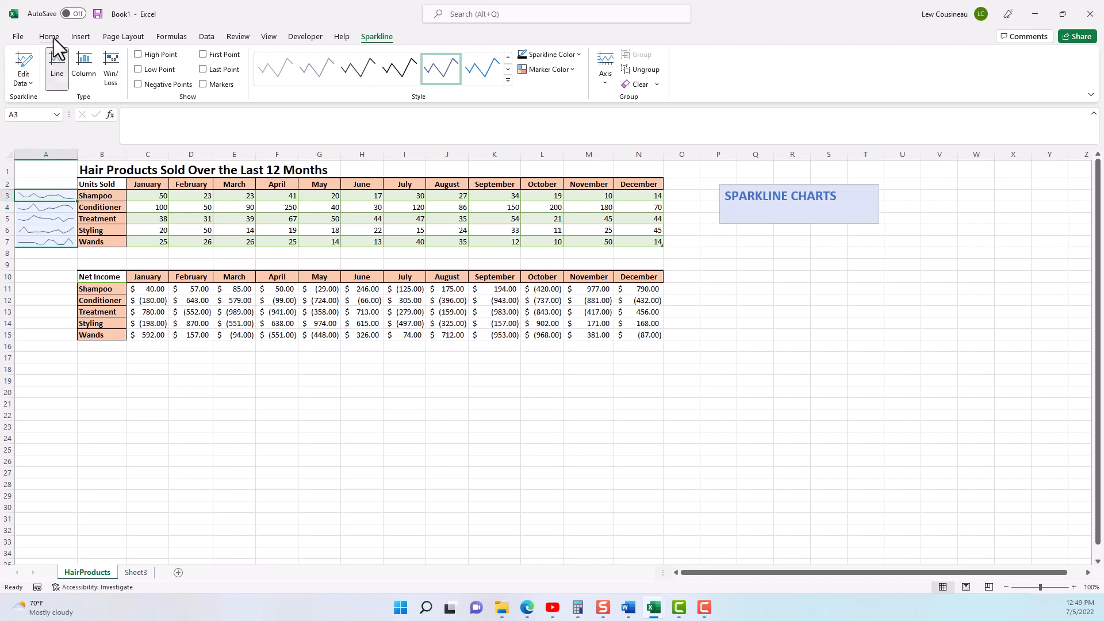
# Step: Remove all the line sparklines from cells A3:A7 with Clear All
pyautogui.moveTo(30, 195); pyautogui.dragTo(21, 236)
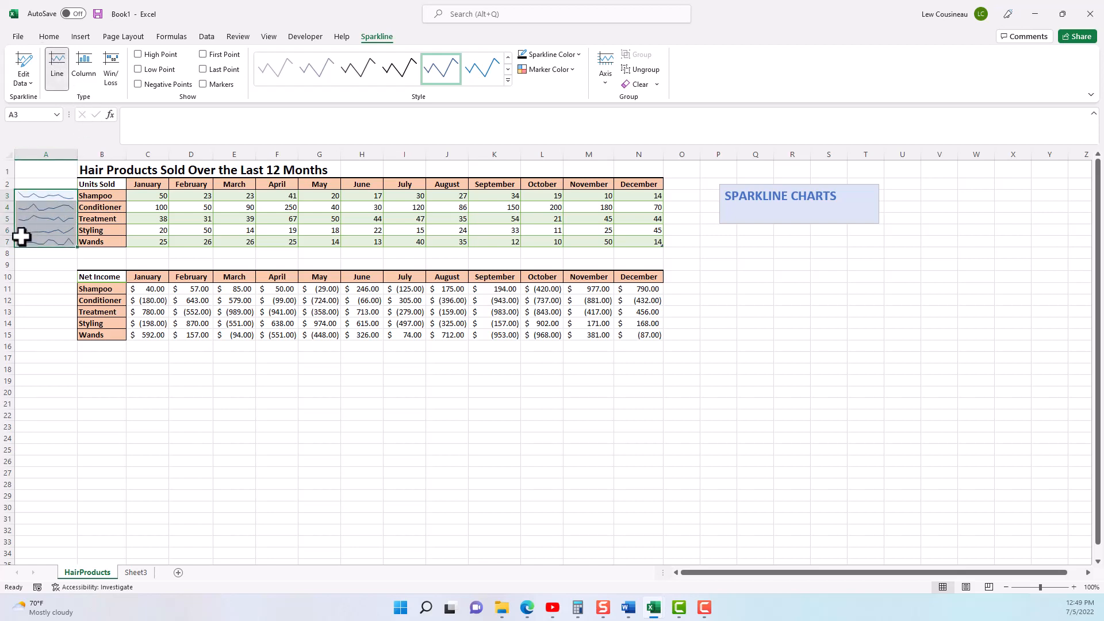
pyautogui.click(57, 37)
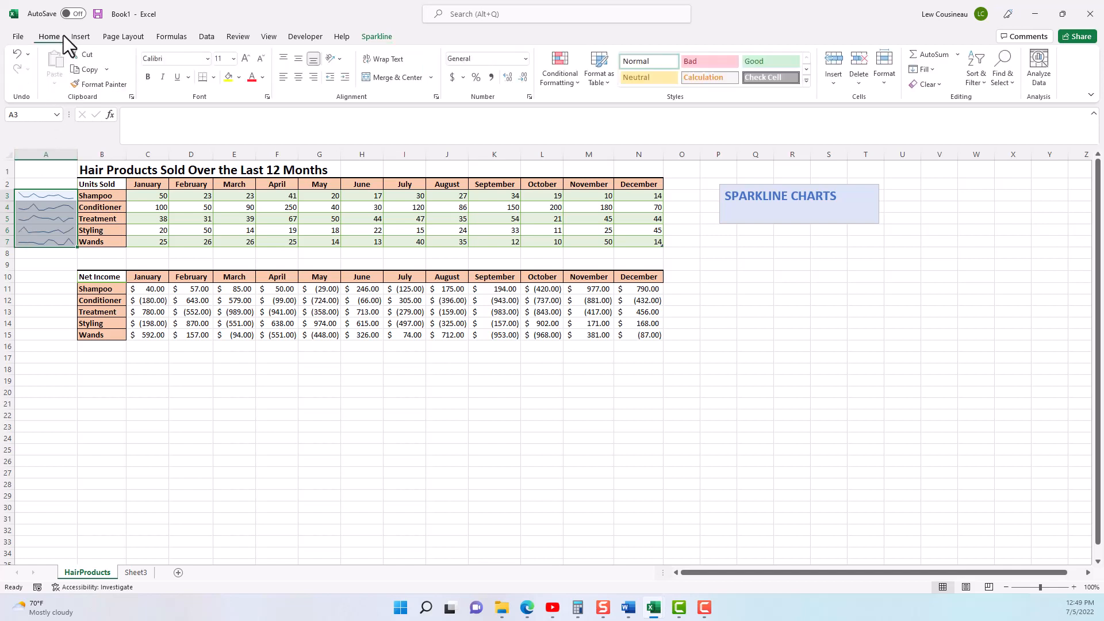
pyautogui.click(940, 81)
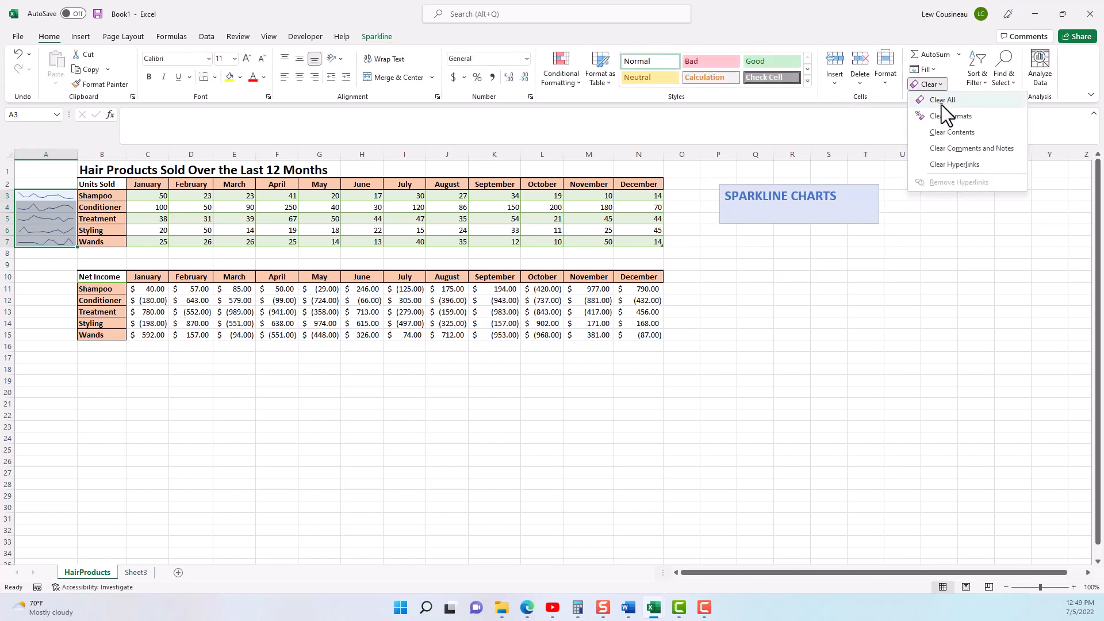
pyautogui.click(943, 103)
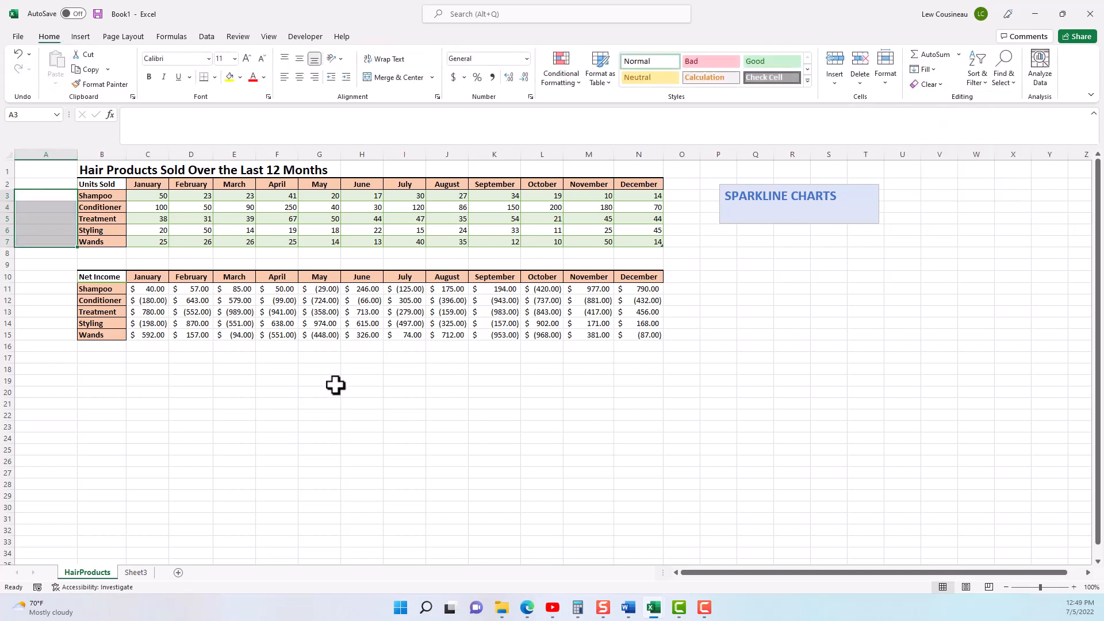
# Step: Insert line sparklines in A3:A7 for all five products at once, using C3:N7 as the data range
pyautogui.click(27, 266)
pyautogui.moveTo(52, 194); pyautogui.dragTo(56, 240)
pyautogui.click(81, 37)
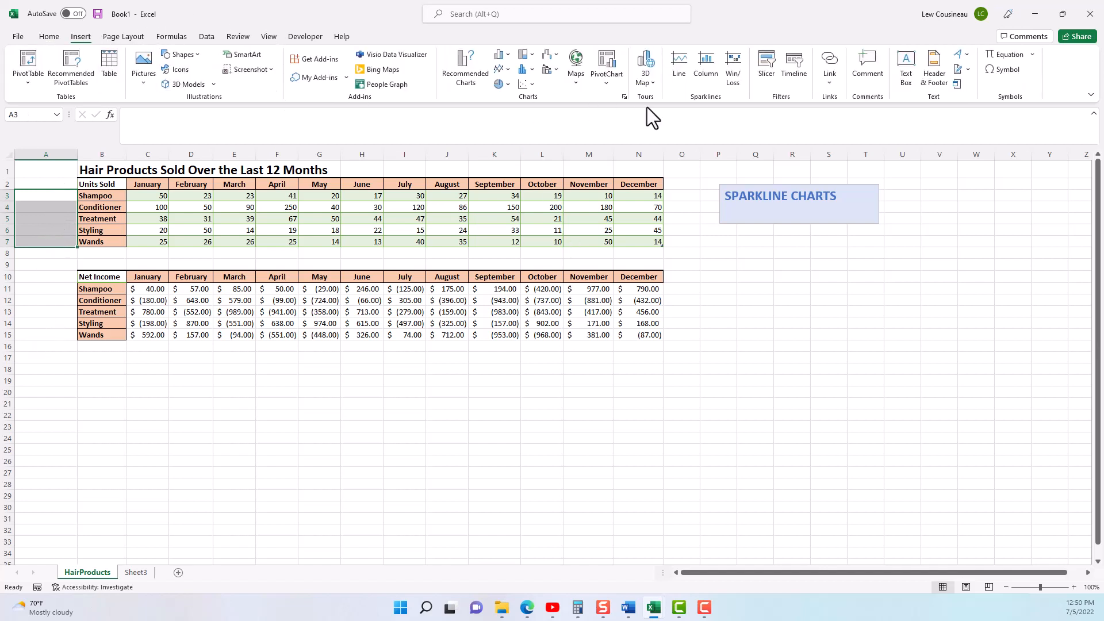
pyautogui.click(679, 60)
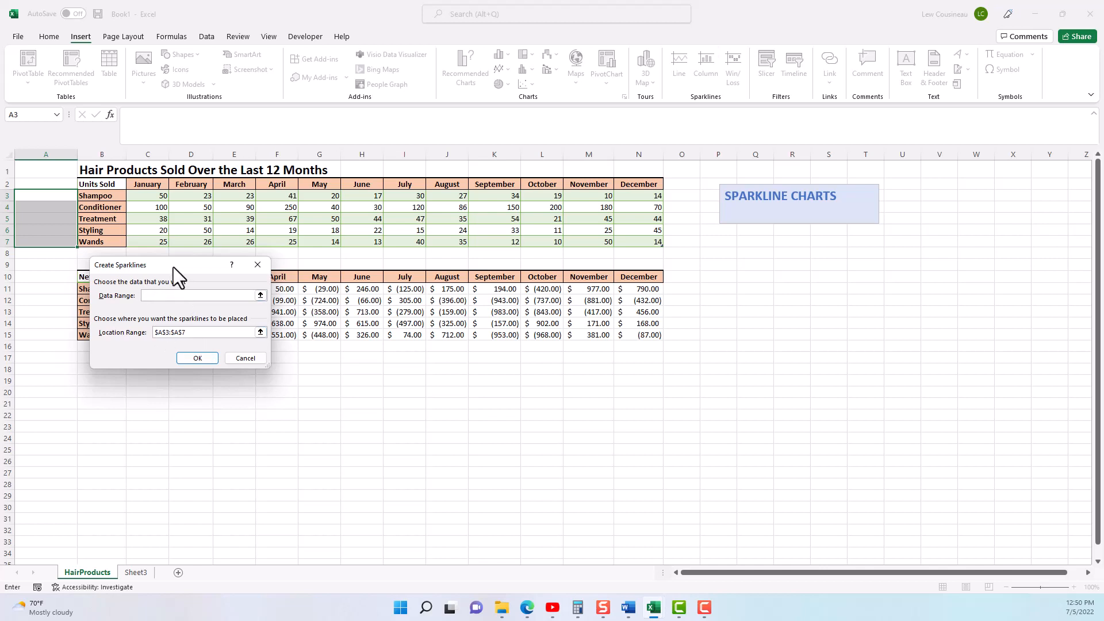
pyautogui.moveTo(174, 266); pyautogui.dragTo(143, 301)
pyautogui.moveTo(147, 195); pyautogui.dragTo(631, 241)
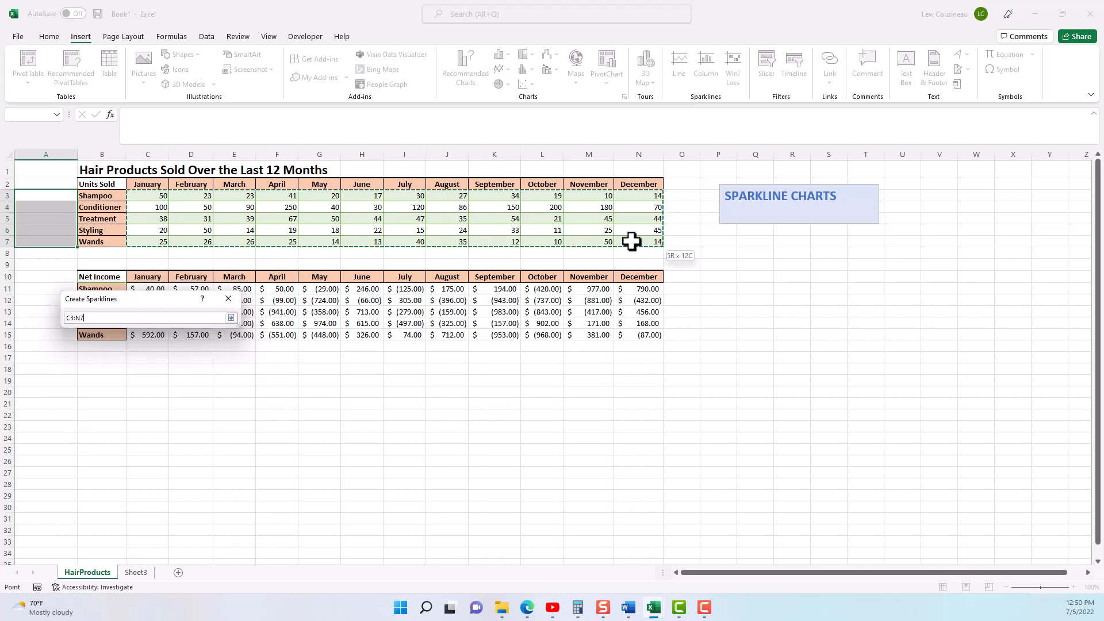
pyautogui.click(169, 392)
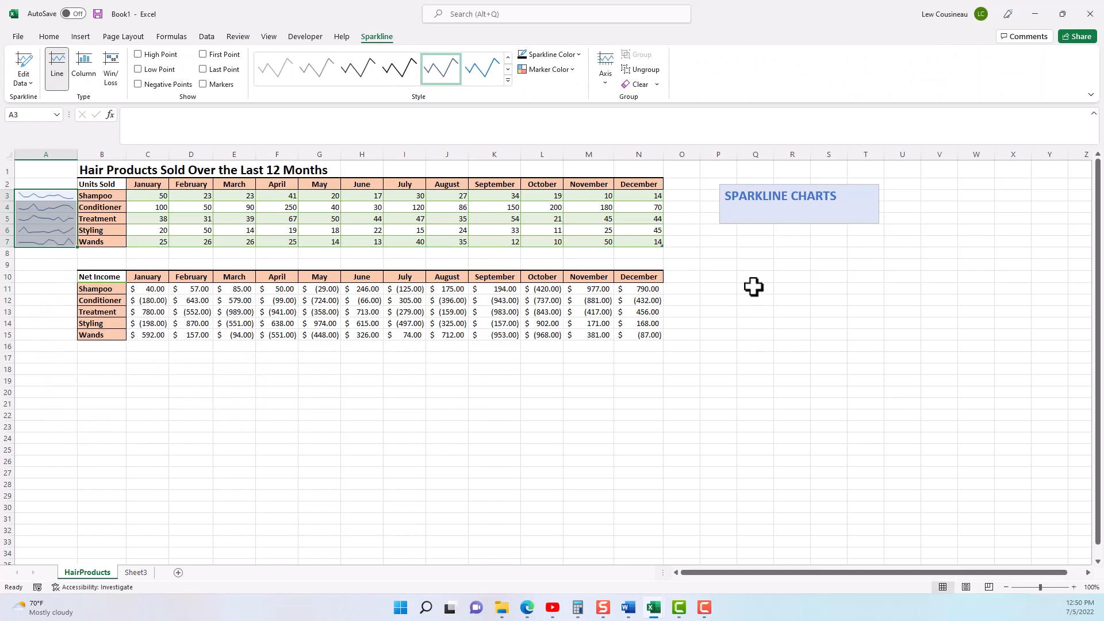
# Step: Try to insert line sparklines for the preselected data C3:N7 with M22:M27 as the location range
pyautogui.moveTo(147, 195); pyautogui.dragTo(661, 242)
pyautogui.click(81, 36)
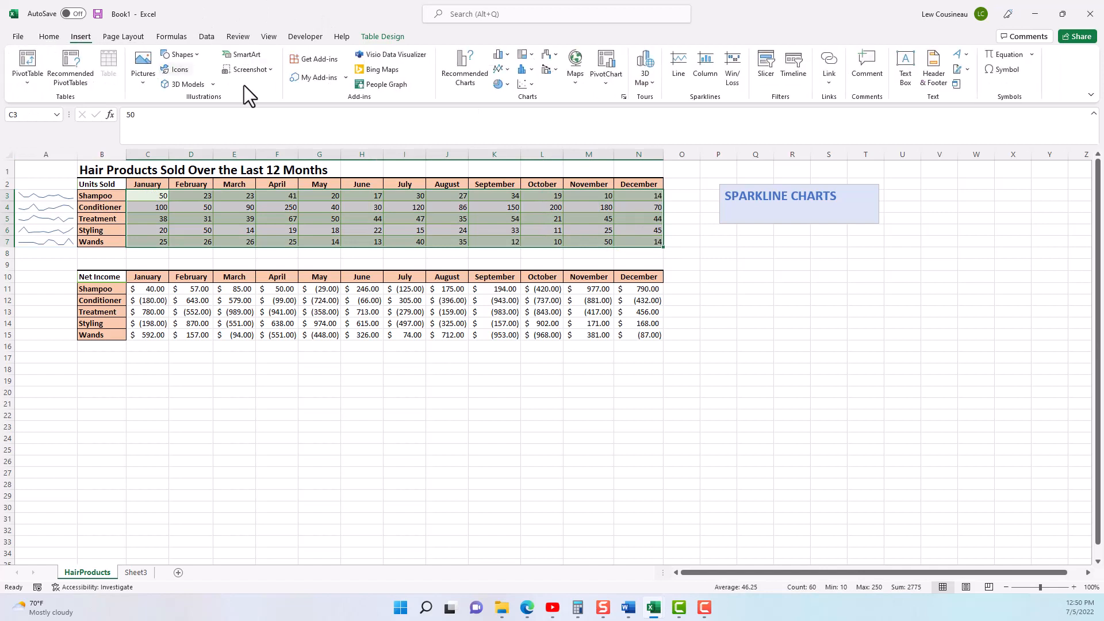
pyautogui.click(688, 64)
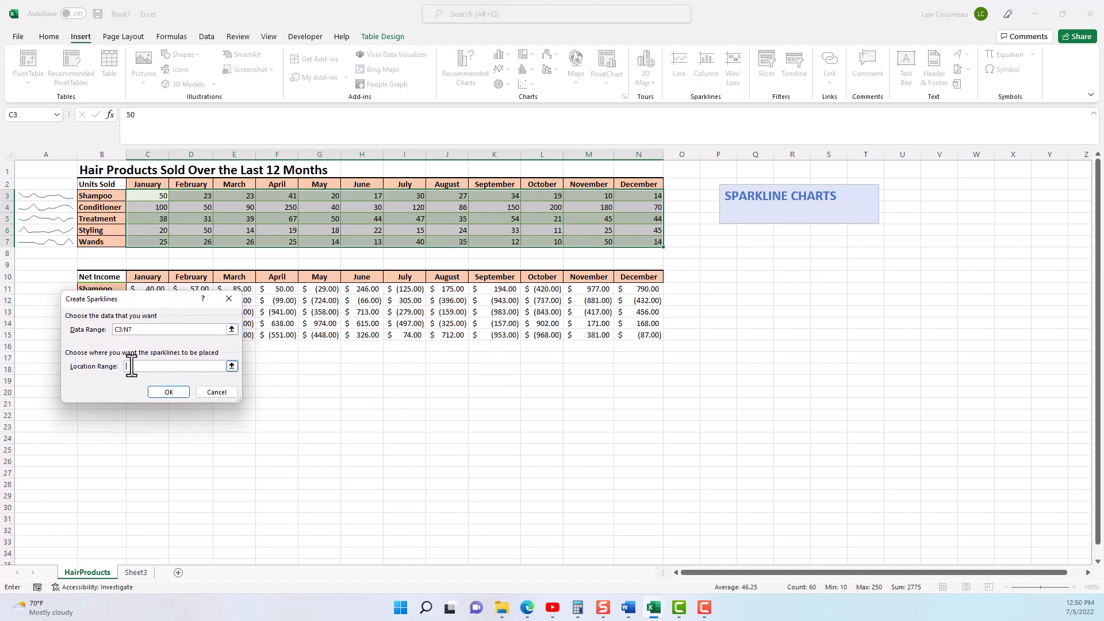
pyautogui.click(587, 409)
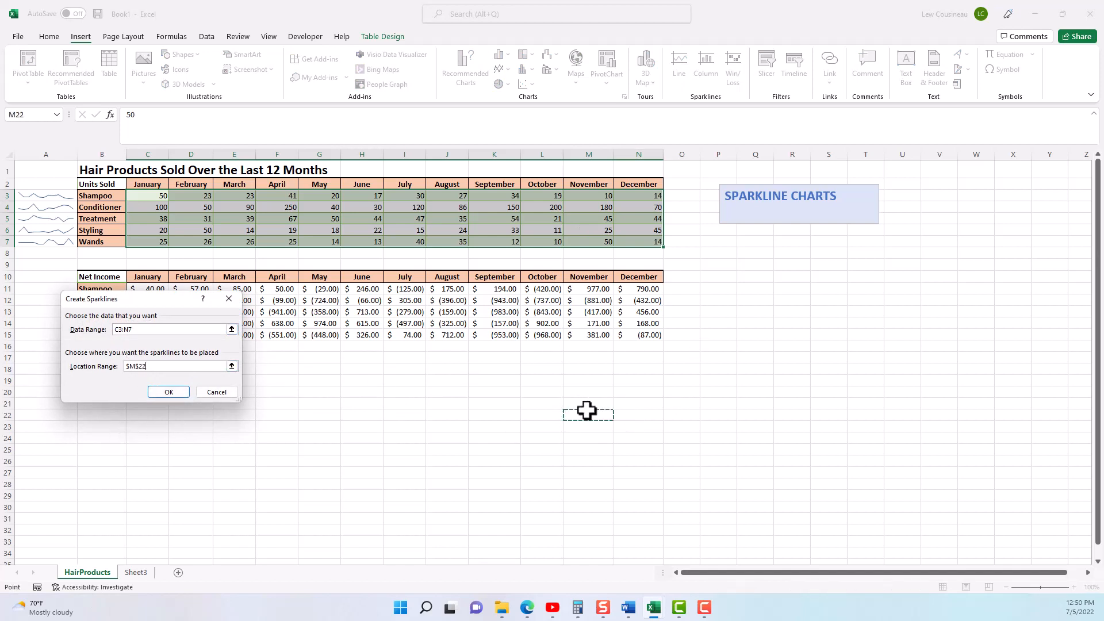
pyautogui.moveTo(586, 410); pyautogui.dragTo(588, 473)
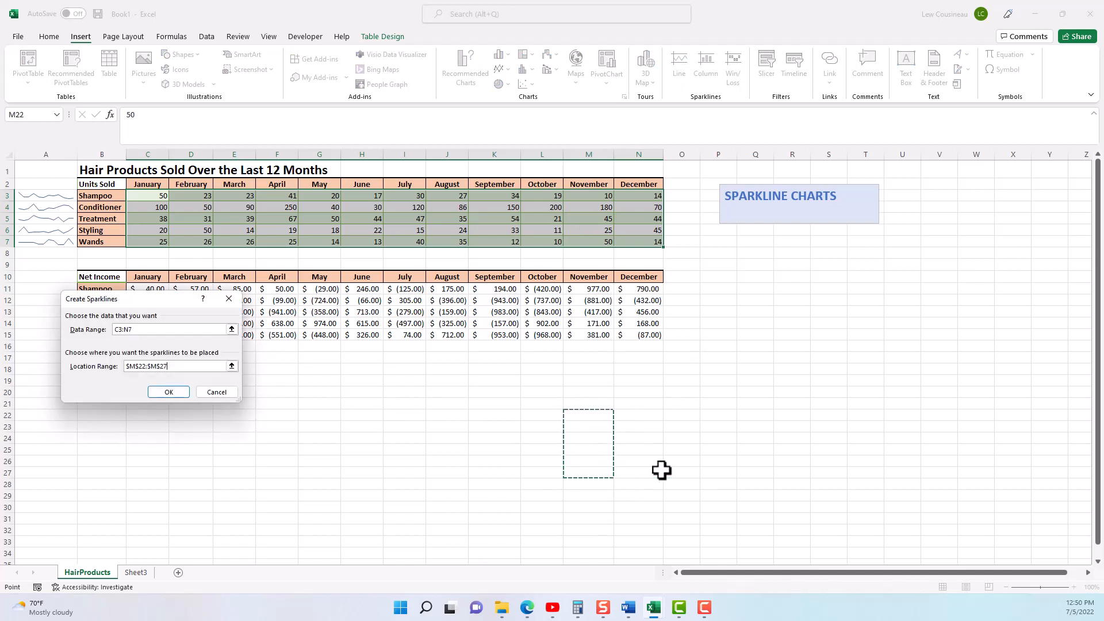
pyautogui.click(169, 391)
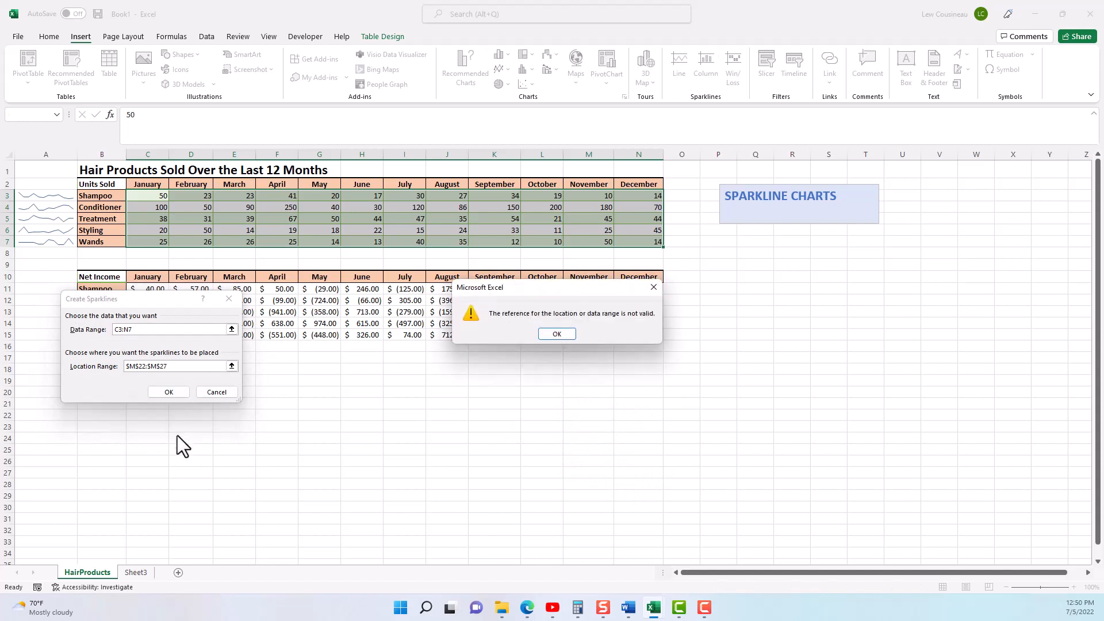
pyautogui.click(547, 336)
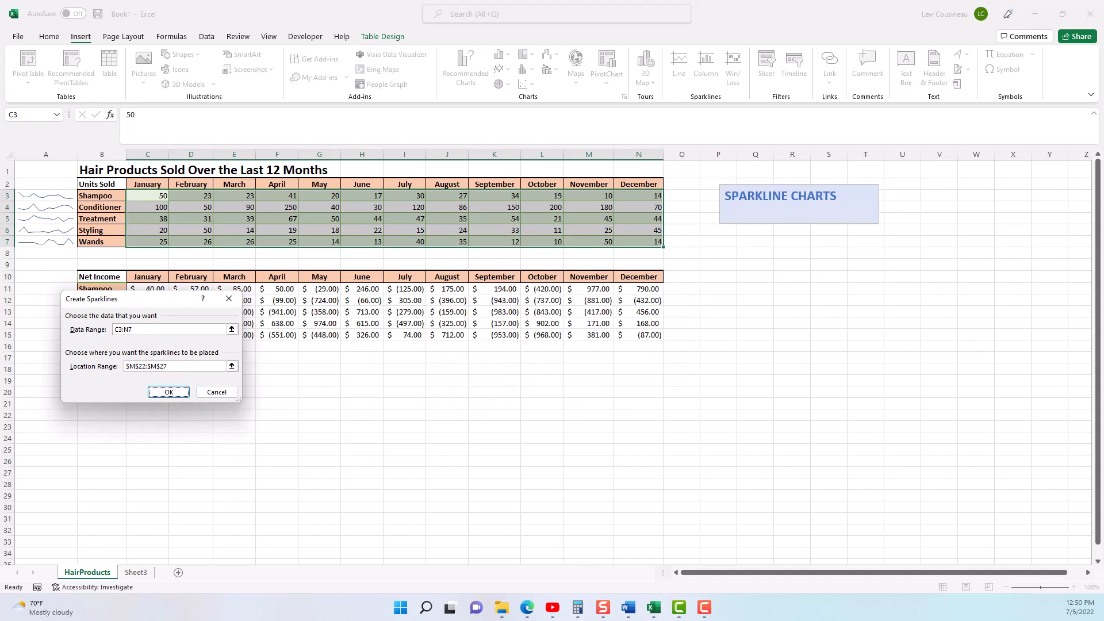
pyautogui.press('Return')
# Step: Set the sparkline location range to M22:M26 and create the line sparklines there
pyautogui.click(172, 366)
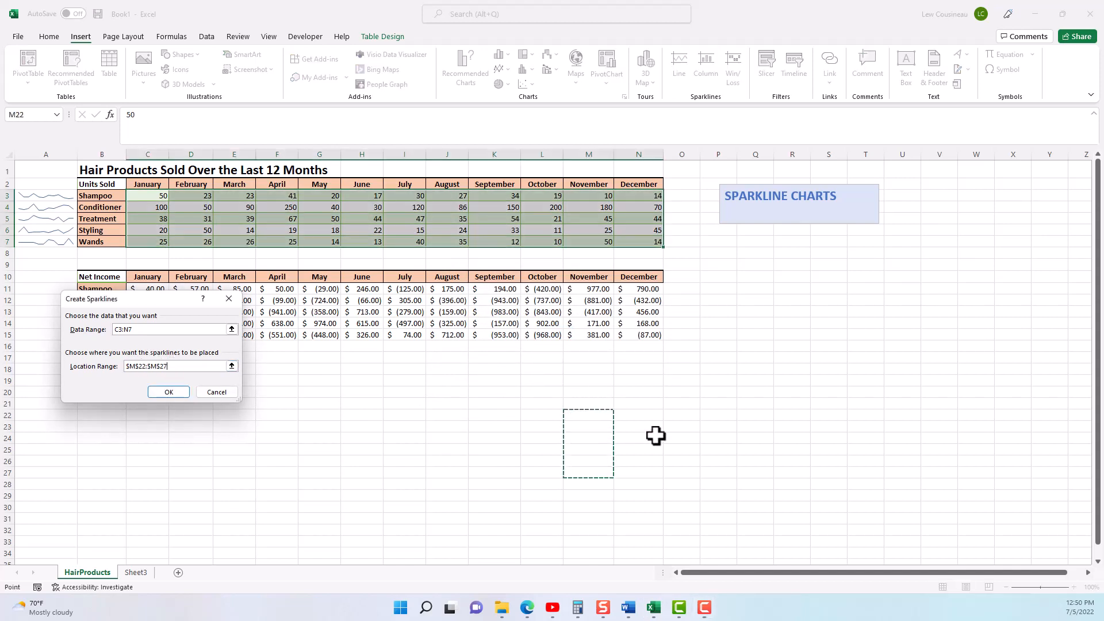
pyautogui.moveTo(587, 412); pyautogui.dragTo(588, 457)
pyautogui.click(168, 389)
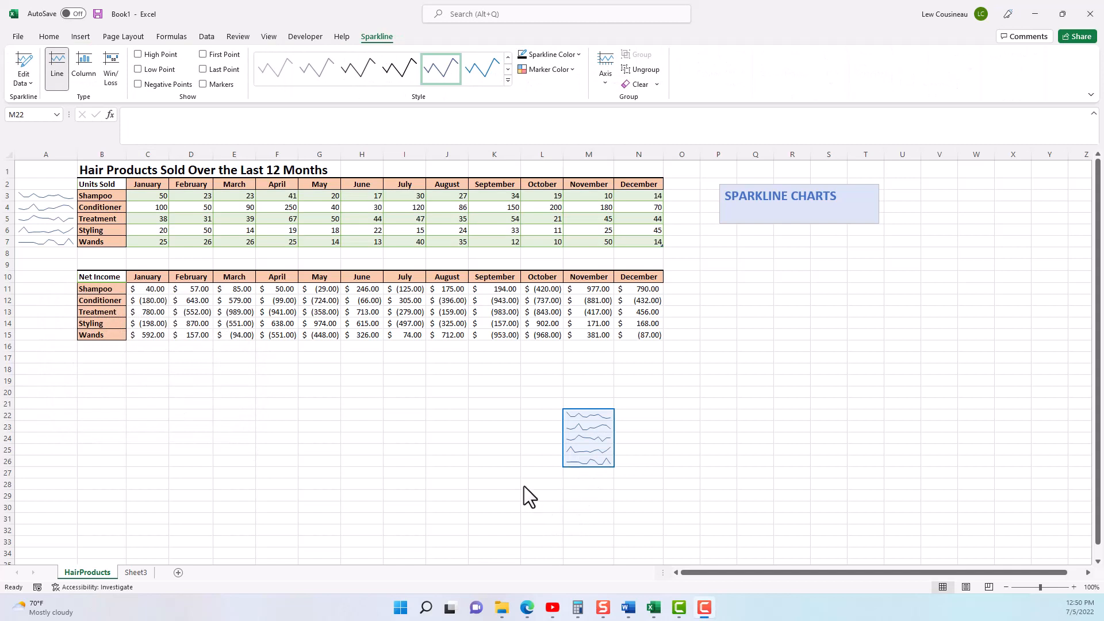
# Step: Remove the line sparklines from cells M22:M26 with Clear All
pyautogui.click(48, 37)
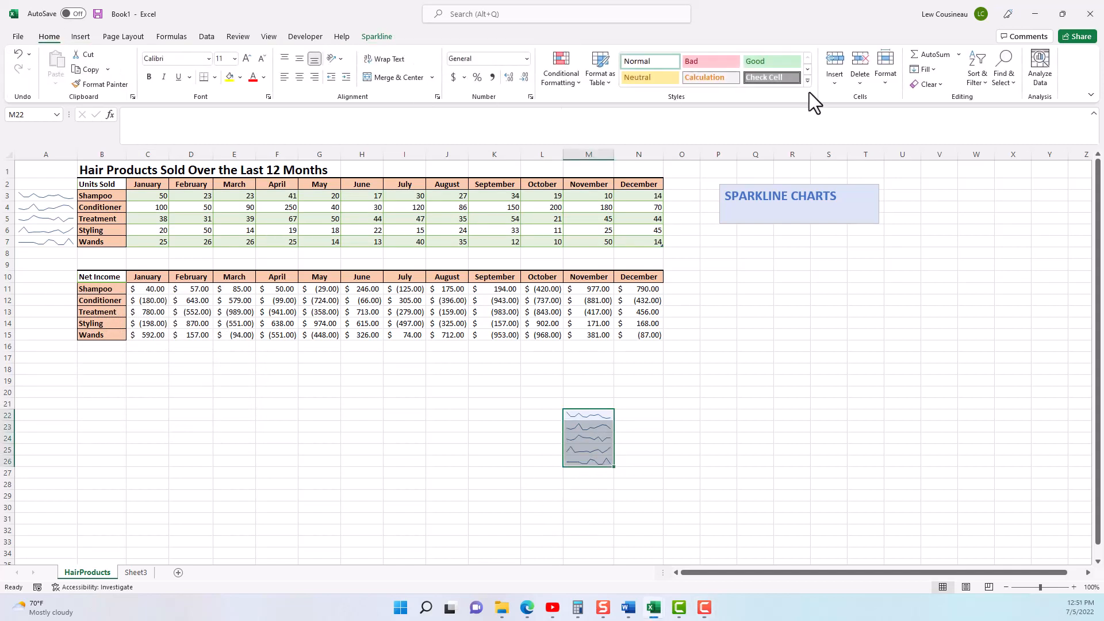
pyautogui.click(918, 87)
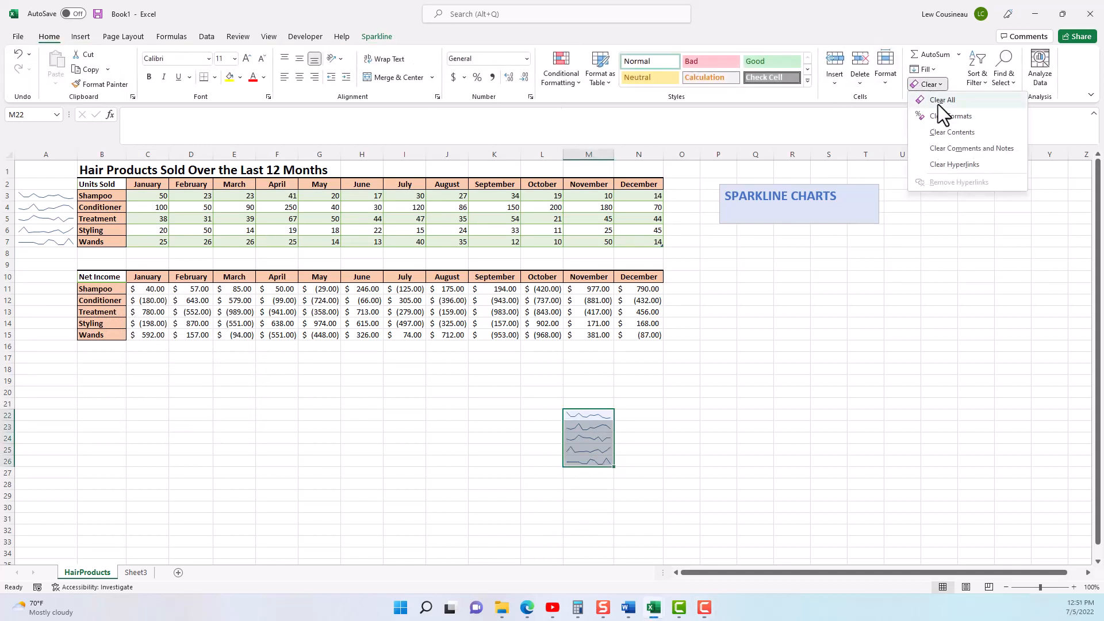
pyautogui.click(936, 103)
# Step: Try a dark line style on the A3:A7 sparklines and replace it with an orange line style
pyautogui.click(46, 203)
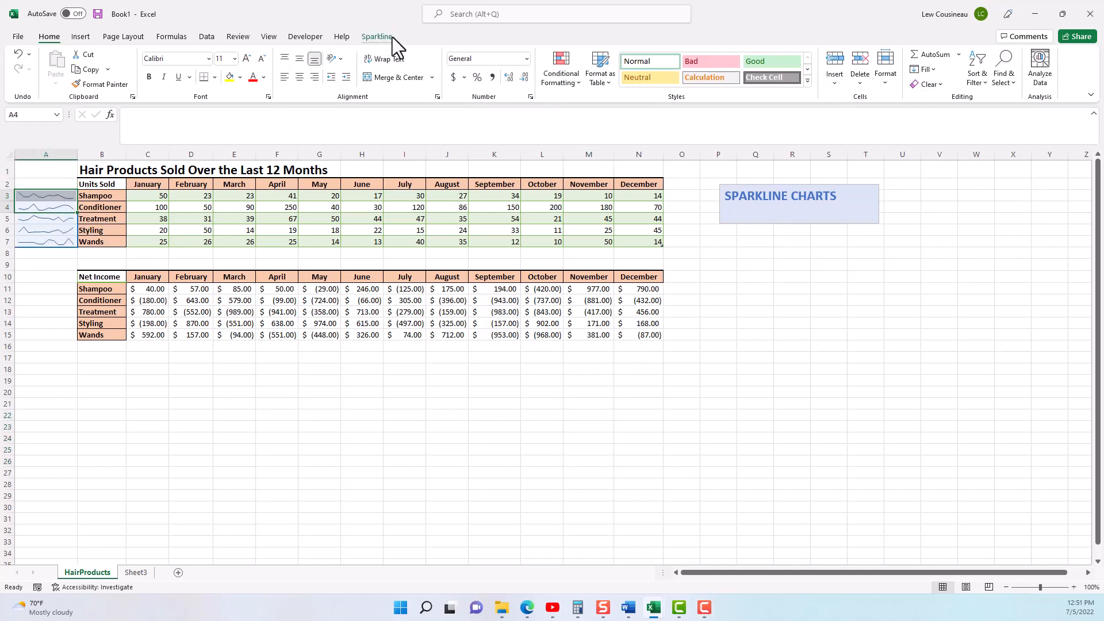
pyautogui.click(374, 38)
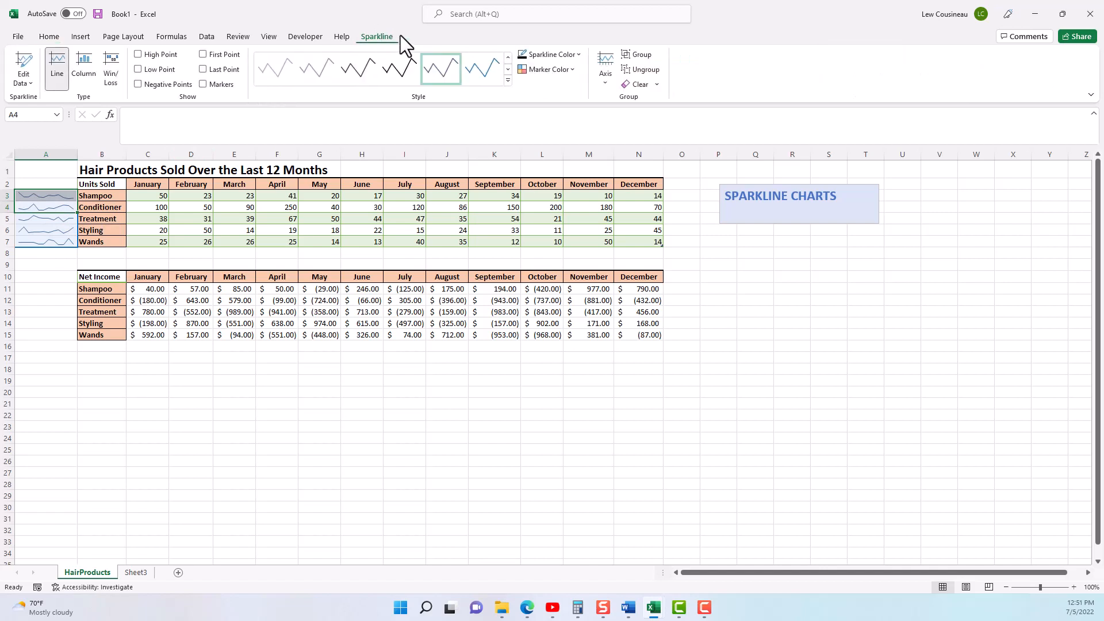
pyautogui.click(507, 81)
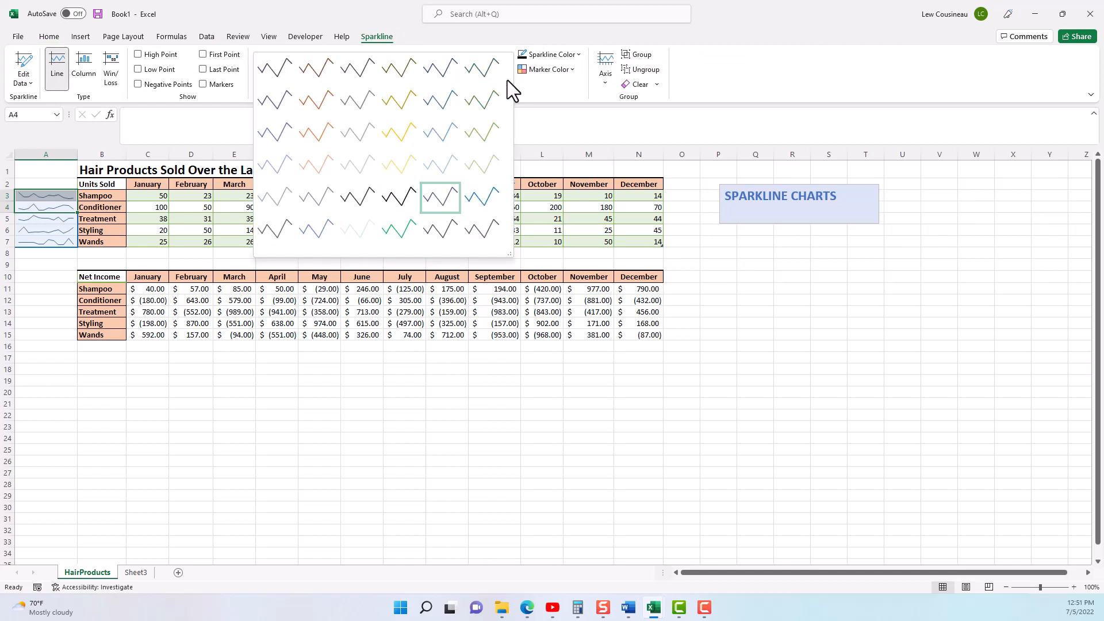
pyautogui.click(360, 196)
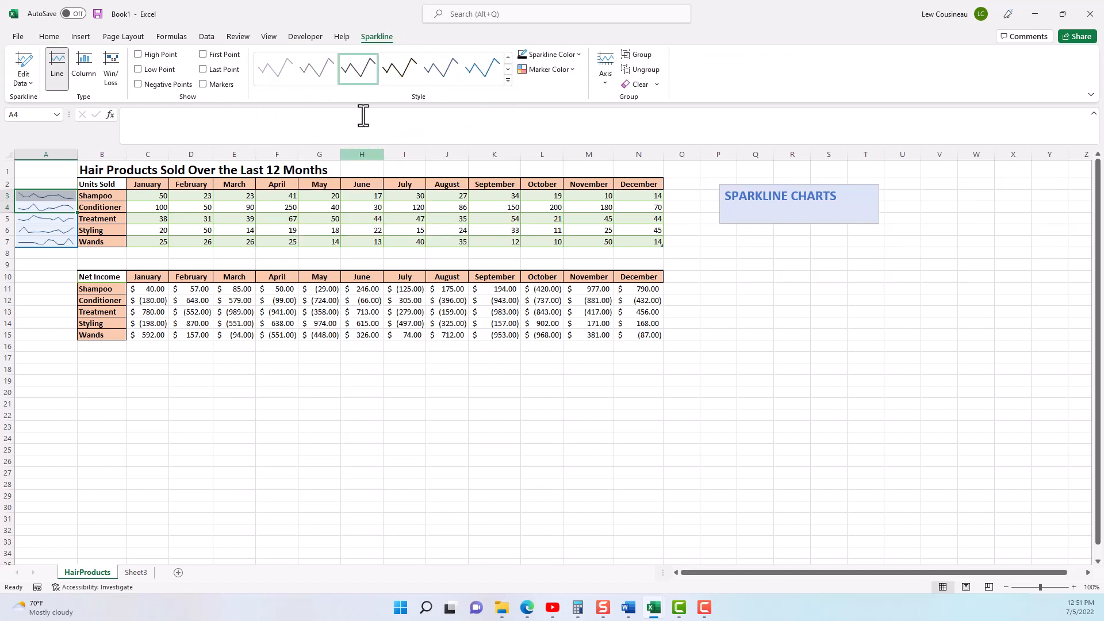
pyautogui.click(507, 80)
pyautogui.click(313, 112)
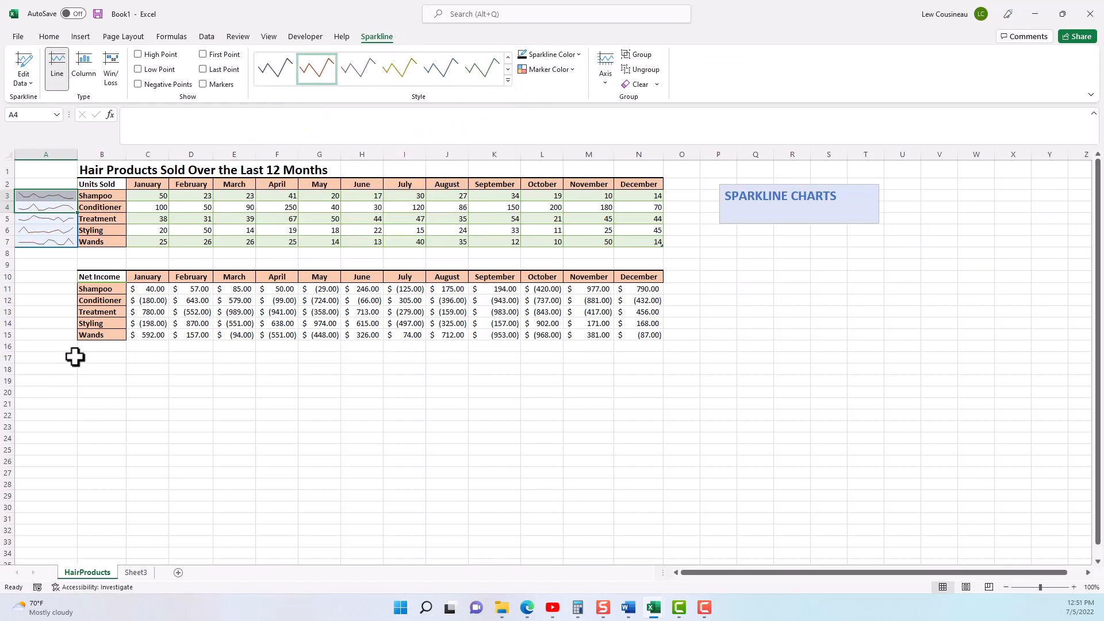
# Step: Change the sparkline group in A3:A7 to the Column type
pyautogui.click(44, 349)
pyautogui.click(52, 206)
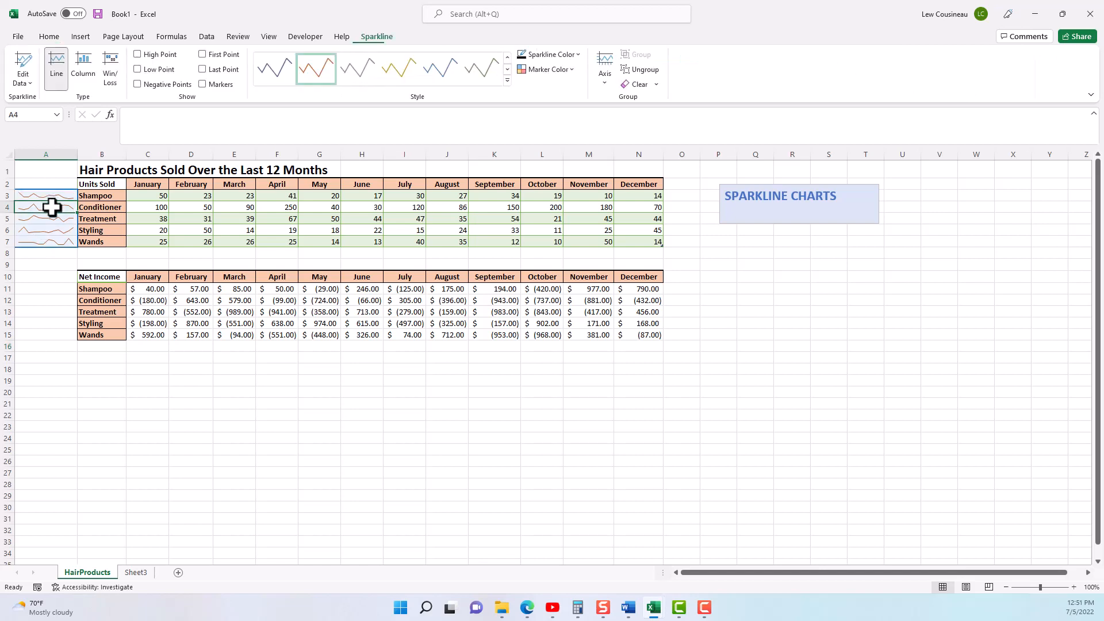
pyautogui.click(87, 62)
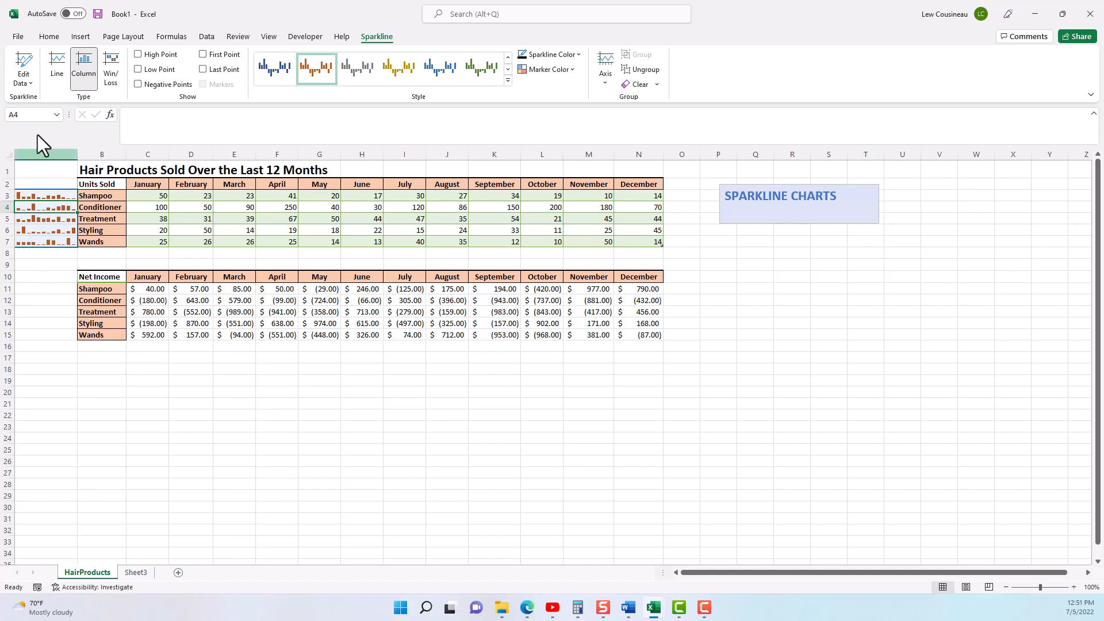
# Step: Review the sparkline group's data range and location range in the Edit Sparklines dialog, and close it without changes
pyautogui.click(31, 81)
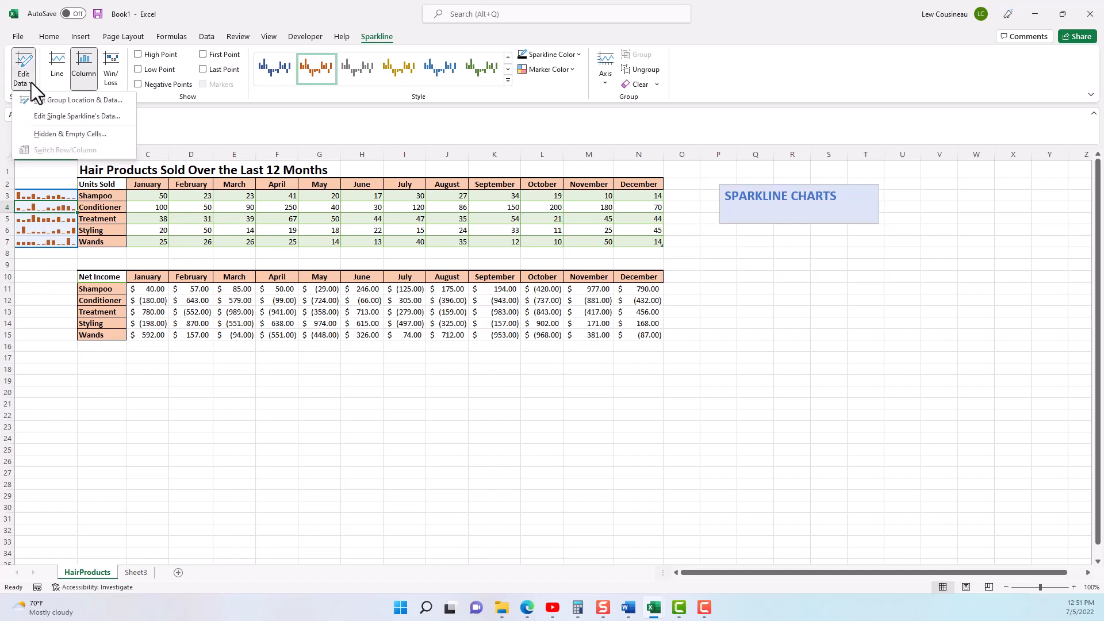
pyautogui.click(64, 101)
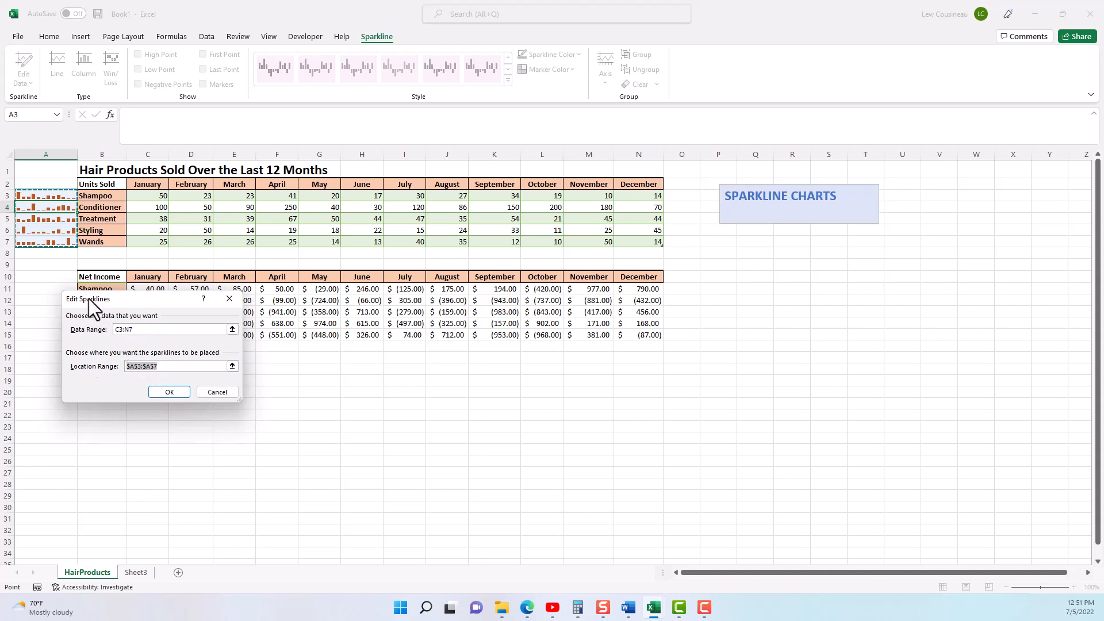
pyautogui.moveTo(88, 298); pyautogui.dragTo(121, 181)
pyautogui.click(249, 274)
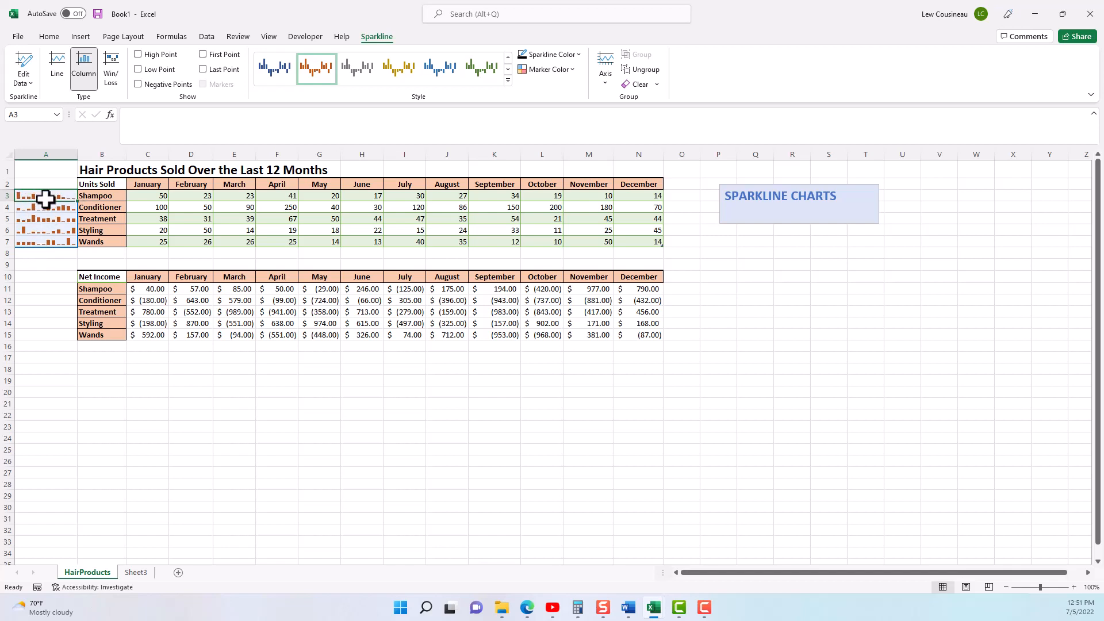
# Step: Widen column A slightly and apply the dark blue column style to the sparkline group in A3:A7
pyautogui.moveTo(77, 154); pyautogui.dragTo(83, 154)
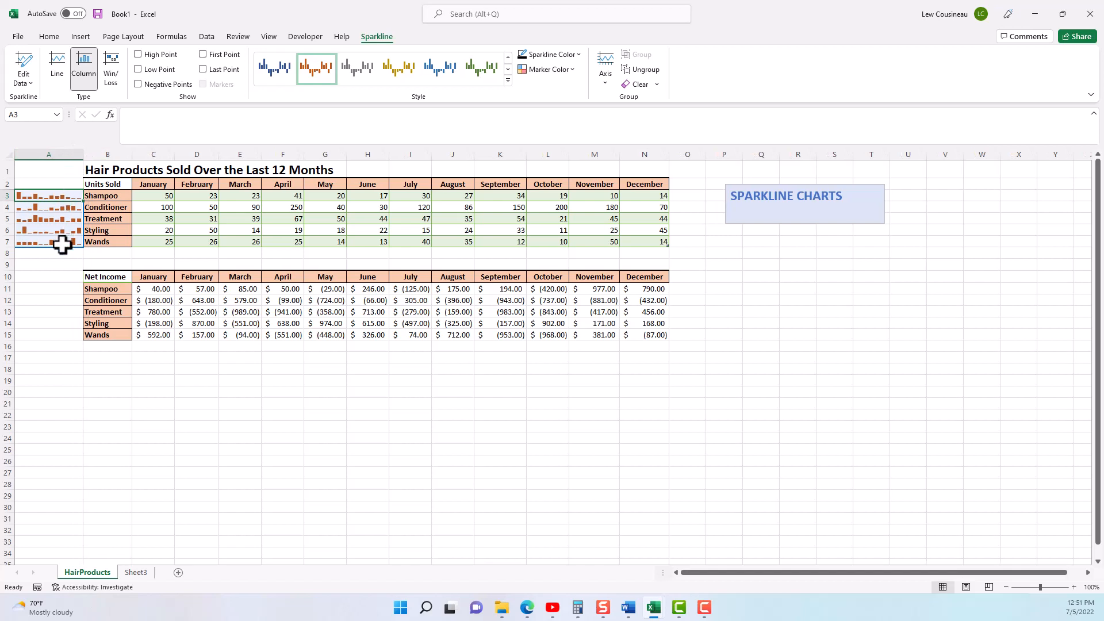
pyautogui.click(268, 72)
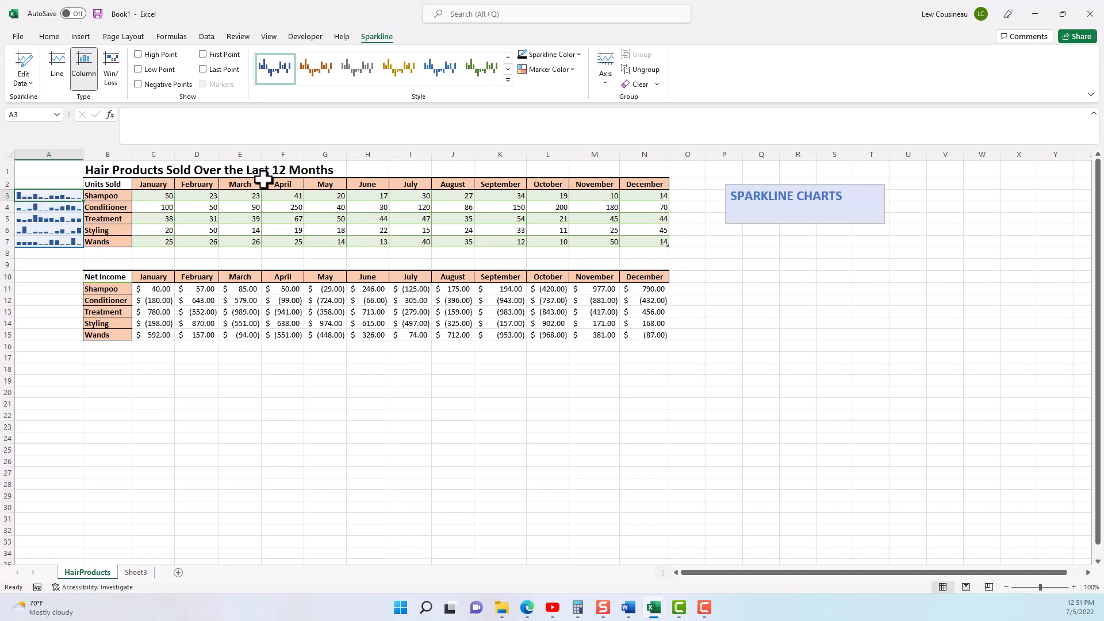
# Step: Ungroup the Shampoo sparkline in A3 from the other products and give it a gold column style
pyautogui.click(641, 70)
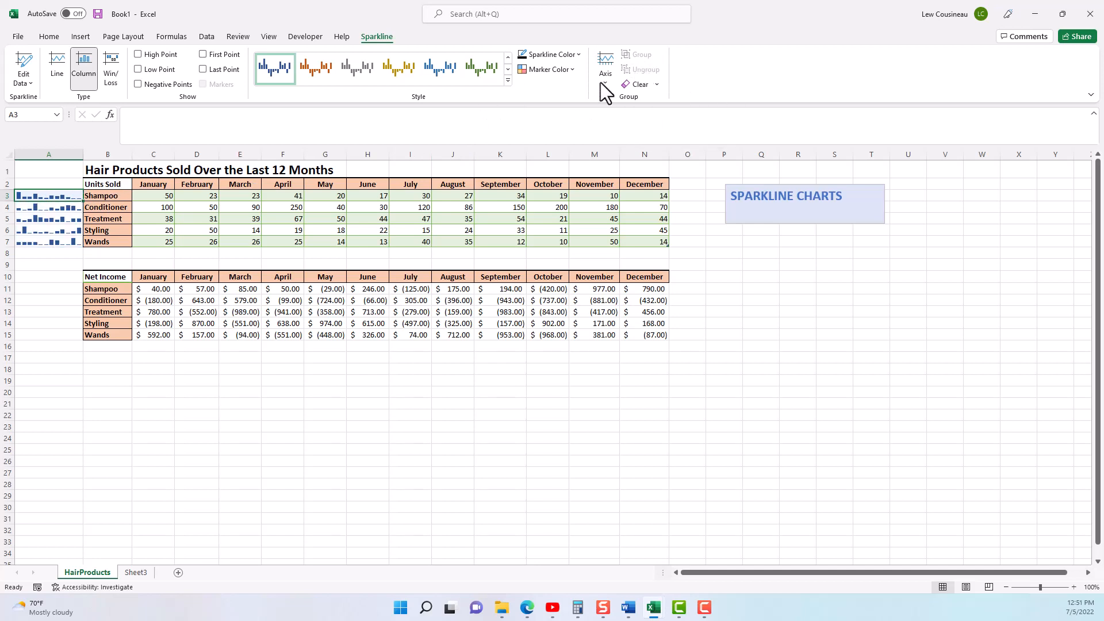
pyautogui.click(54, 208)
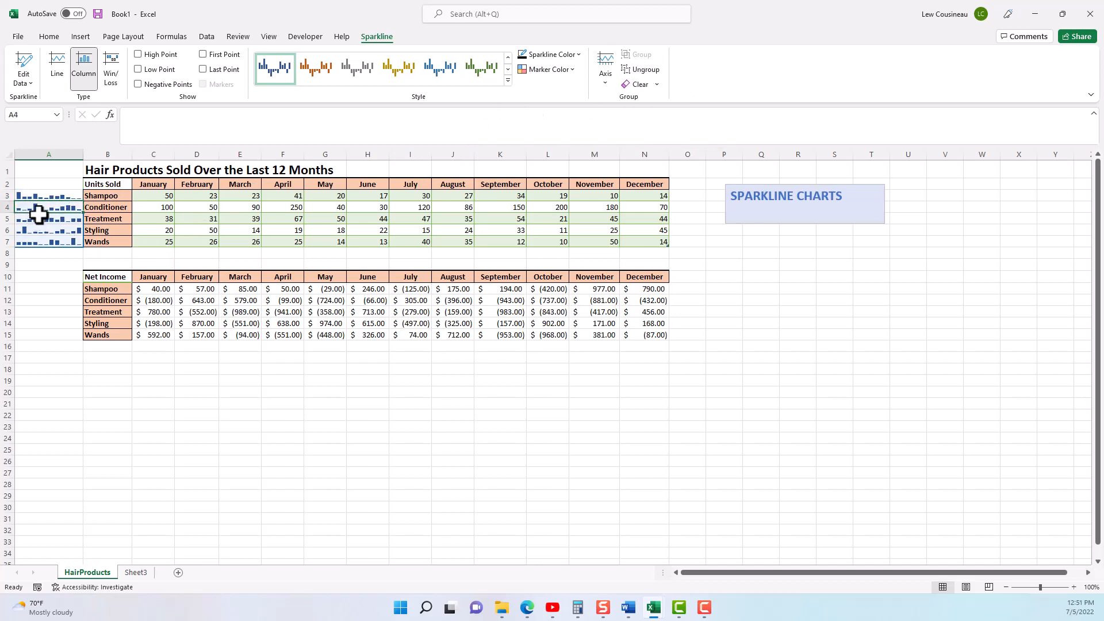
pyautogui.click(54, 195)
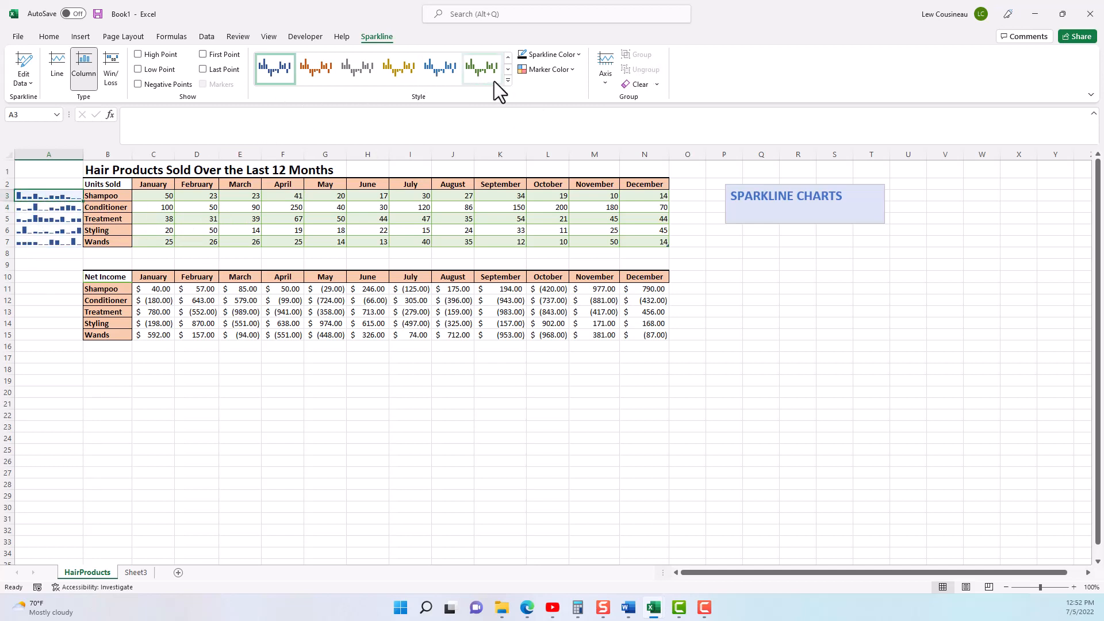
pyautogui.click(508, 80)
pyautogui.click(391, 135)
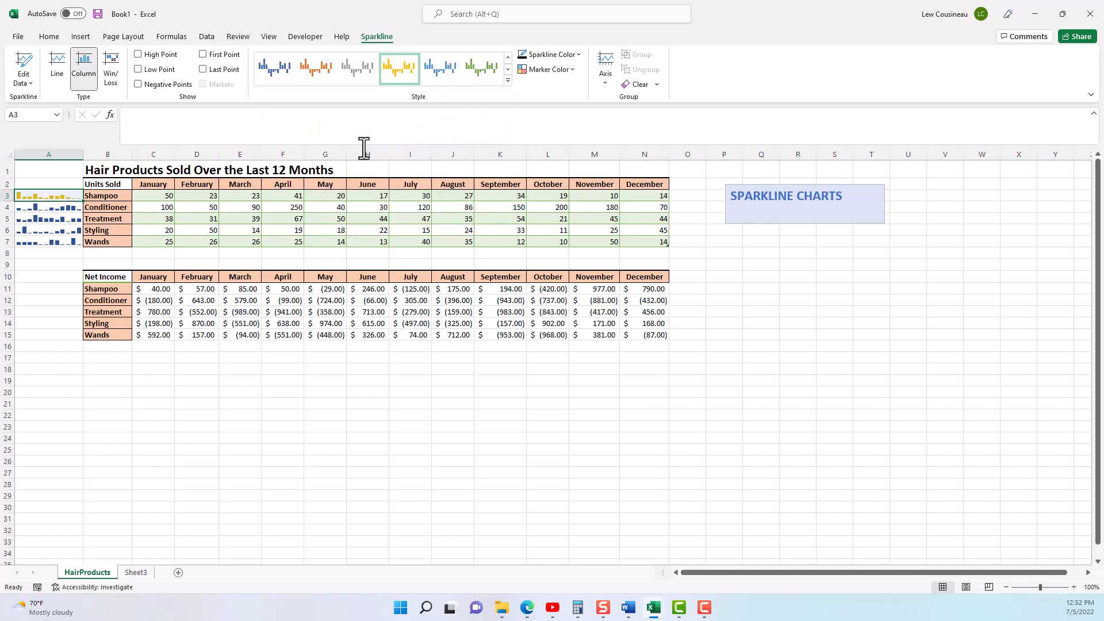
# Step: Highlight the High Point in the column sparklines in A4:A7 and check it for each product
pyautogui.moveTo(50, 207); pyautogui.dragTo(50, 241)
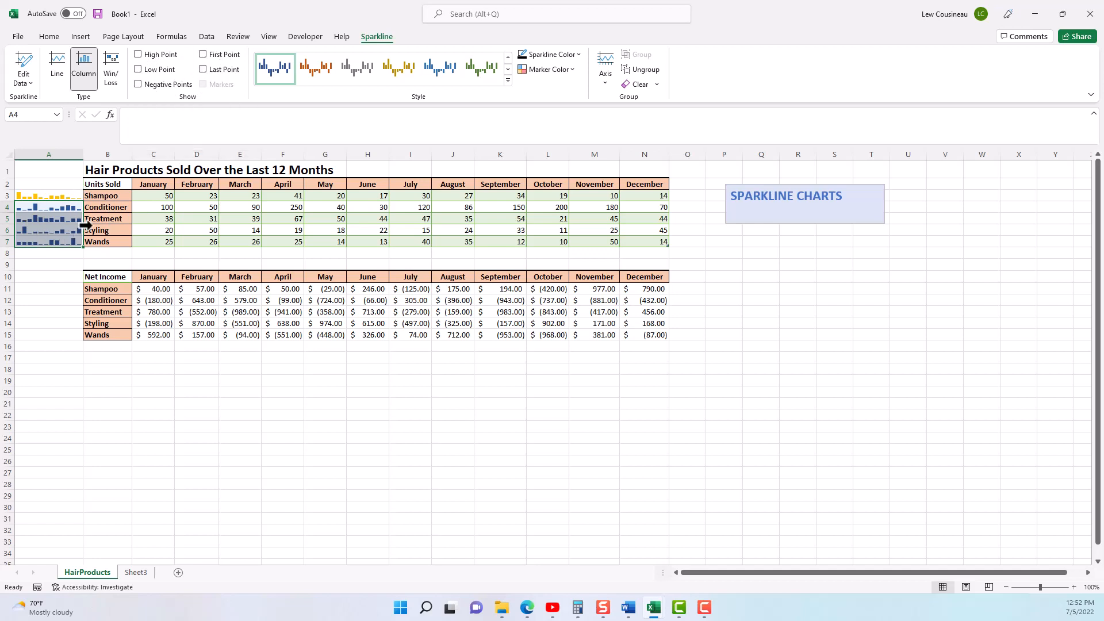
pyautogui.click(138, 55)
pyautogui.click(34, 210)
pyautogui.click(31, 220)
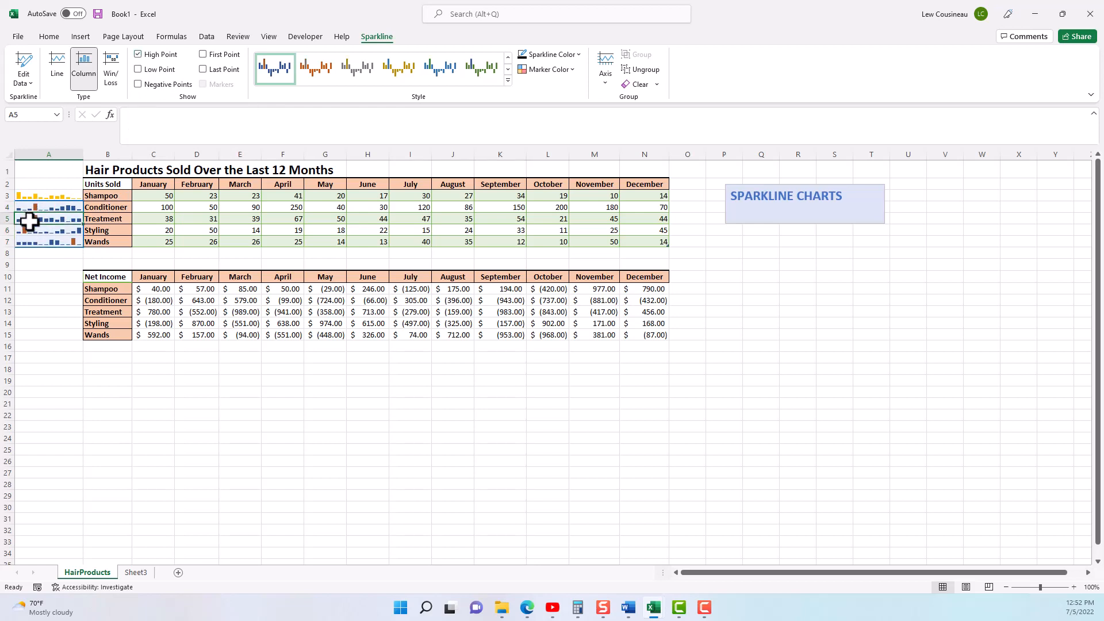
pyautogui.click(29, 230)
pyautogui.click(77, 242)
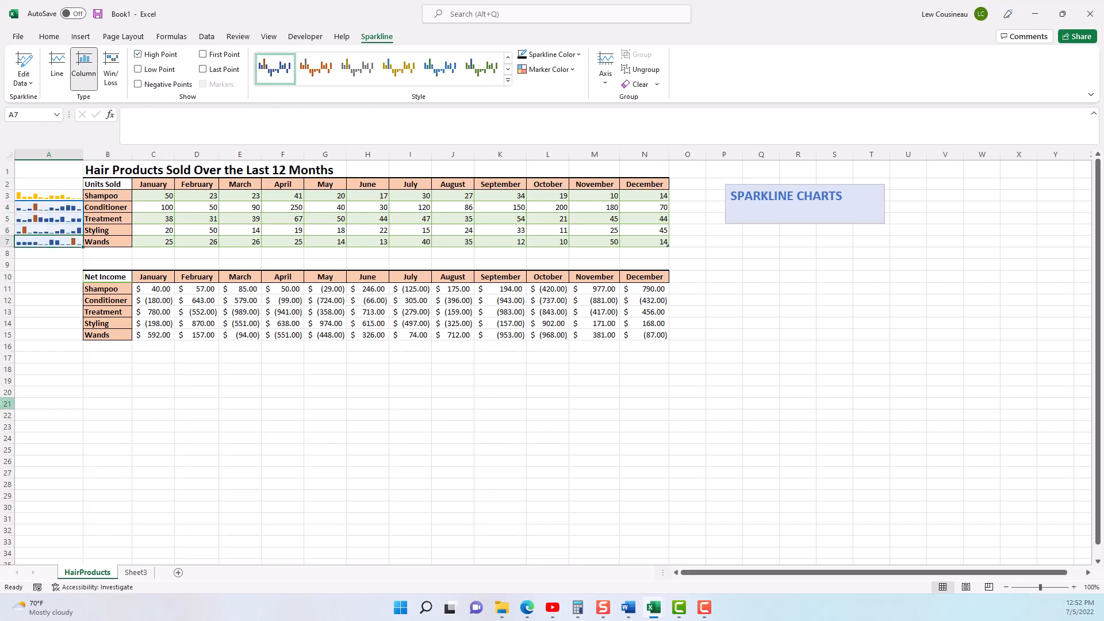
# Step: Set the High Point marker color of the sparklines in A4:A7 to dark green
pyautogui.moveTo(49, 208); pyautogui.dragTo(48, 242)
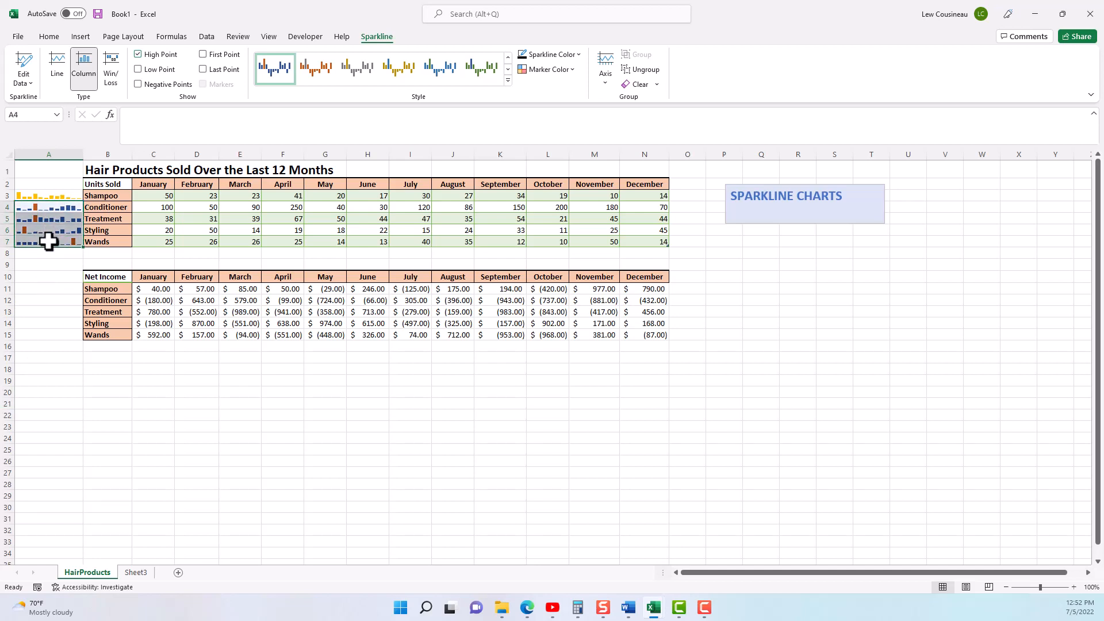
pyautogui.click(570, 71)
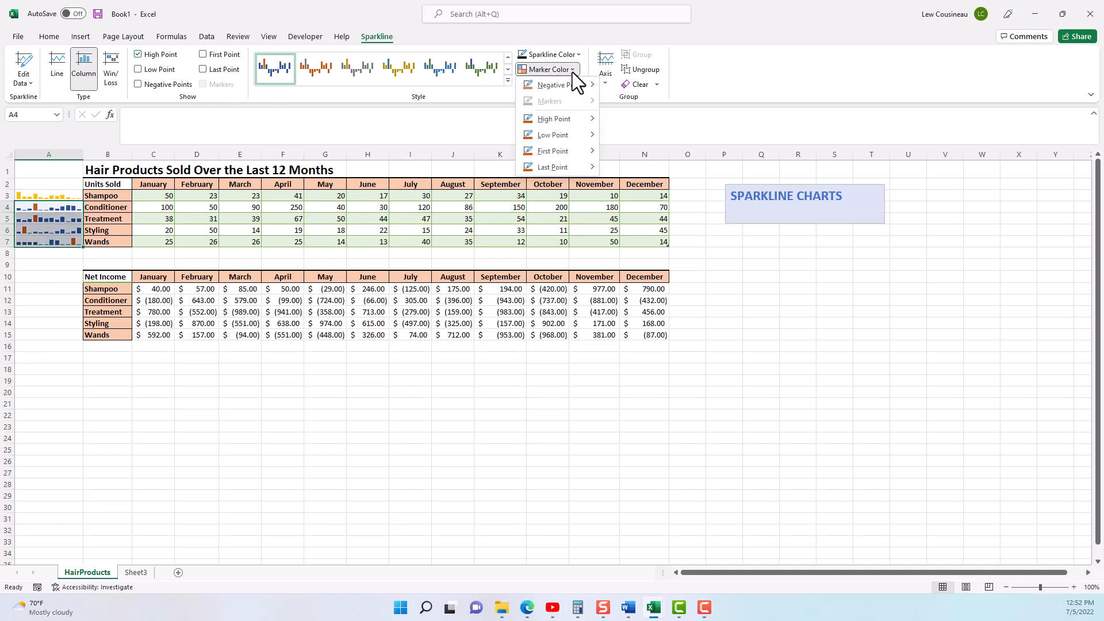
pyautogui.moveTo(569, 118)
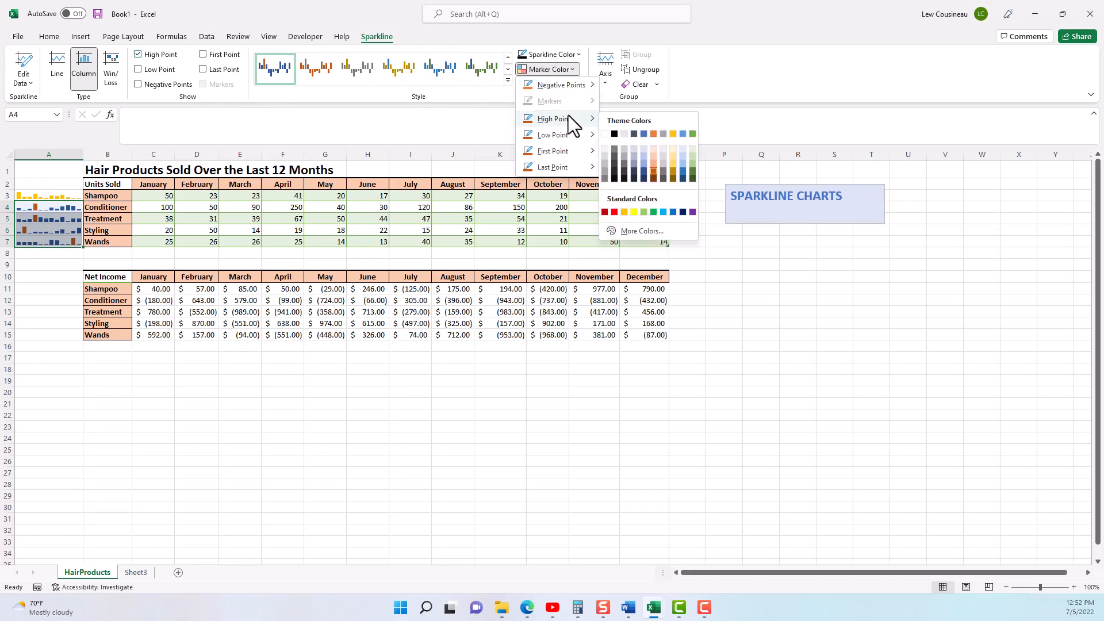
pyautogui.click(692, 172)
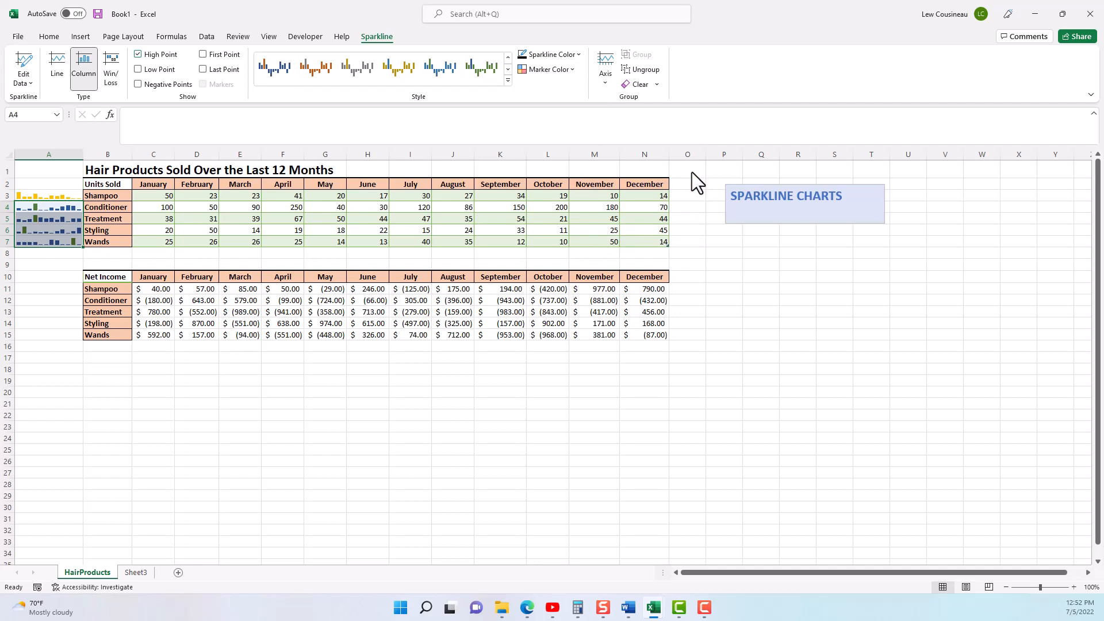
# Step: Highlight the Low Point in the A4:A7 sparklines and change the group to the Line type
pyautogui.click(139, 70)
pyautogui.click(64, 57)
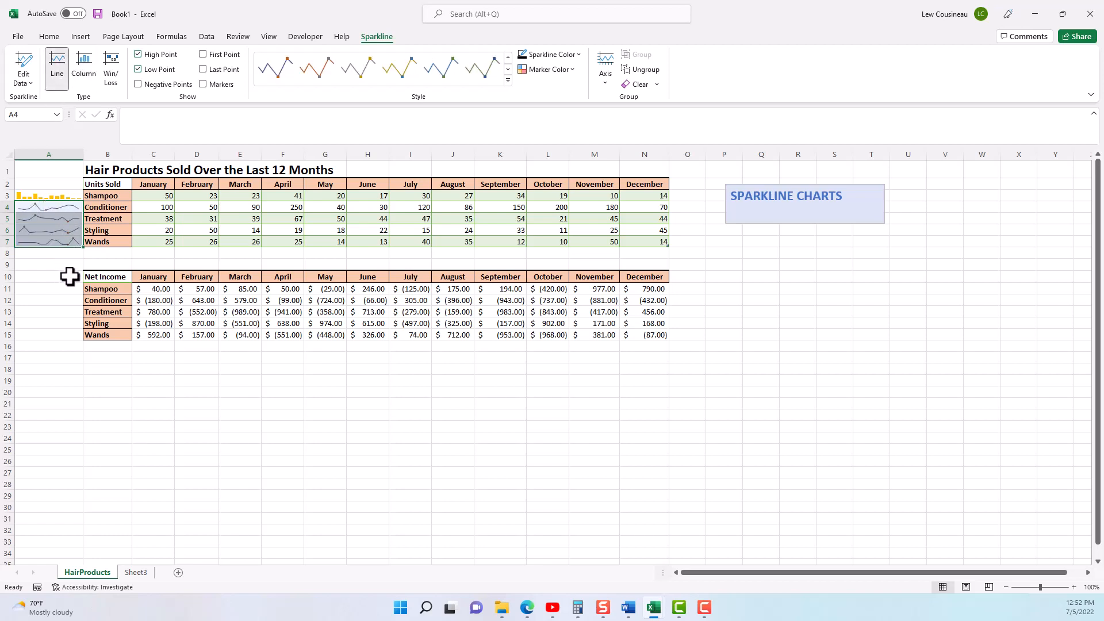
# Step: Set the Low Point marker color of the line sparklines in A4:A7 to standard red
pyautogui.click(577, 70)
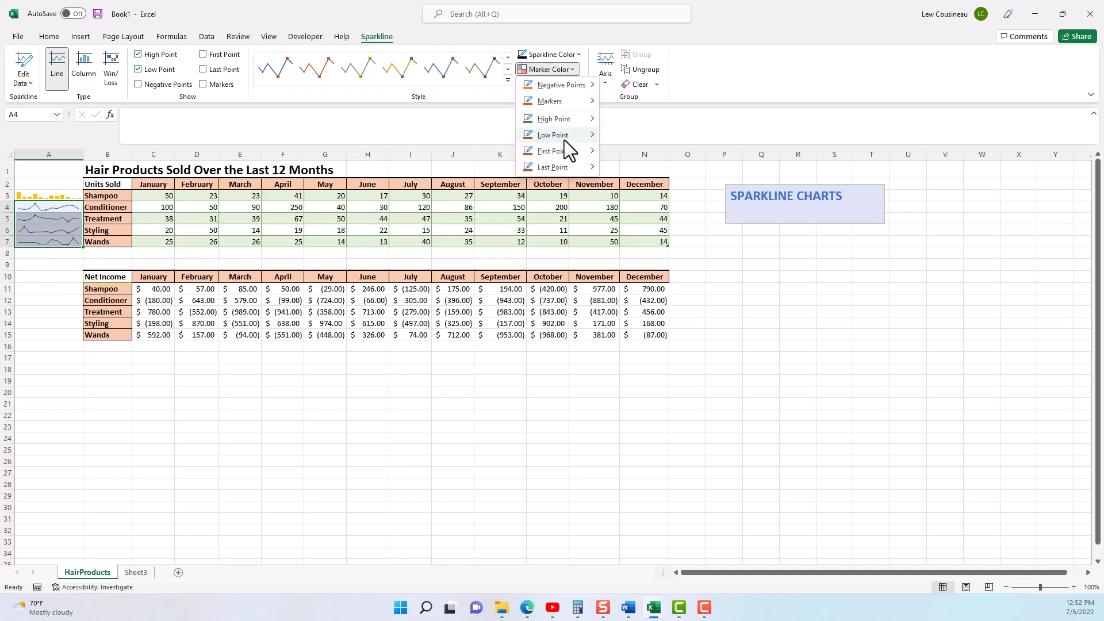
pyautogui.moveTo(564, 140)
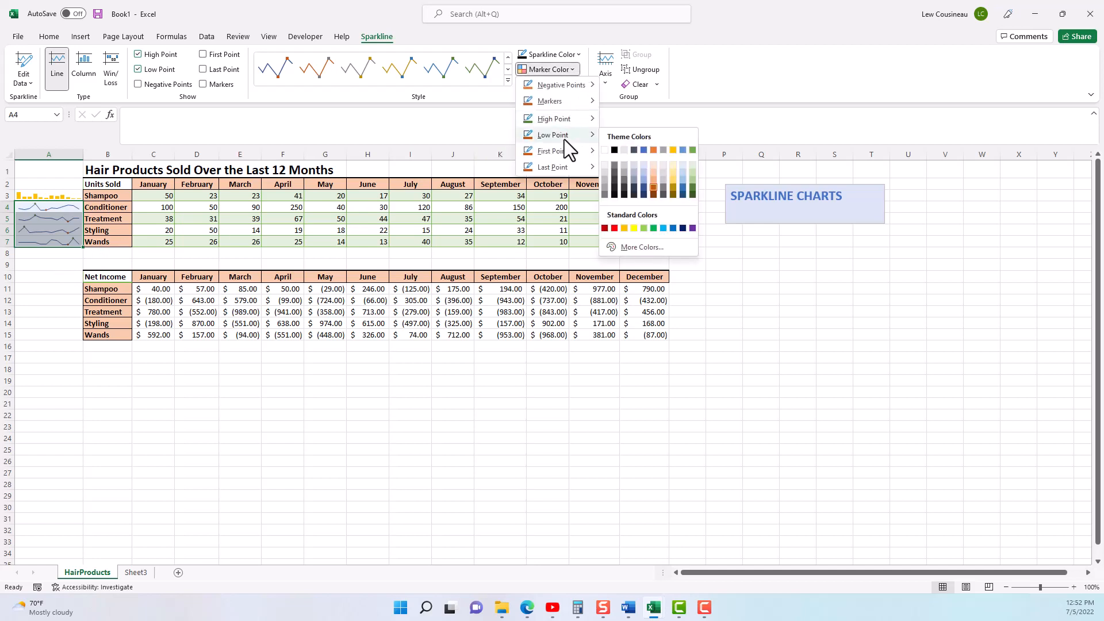
pyautogui.click(614, 229)
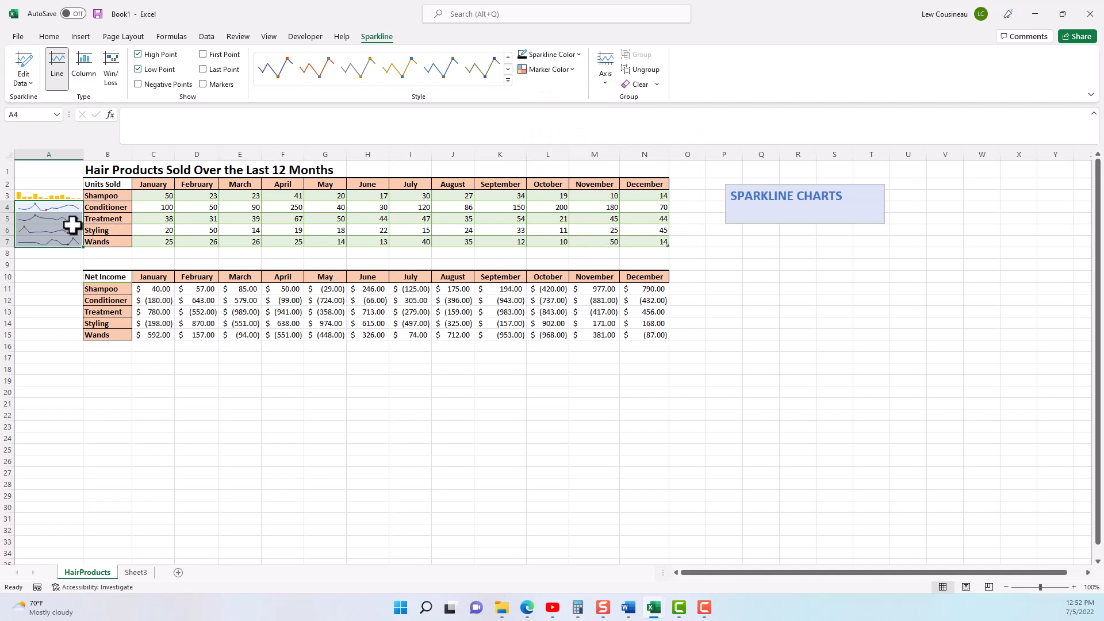
# Step: Examine the Conditioner row's monthly values in C4:N4 that the sparkline in A4 is based on
pyautogui.click(36, 218)
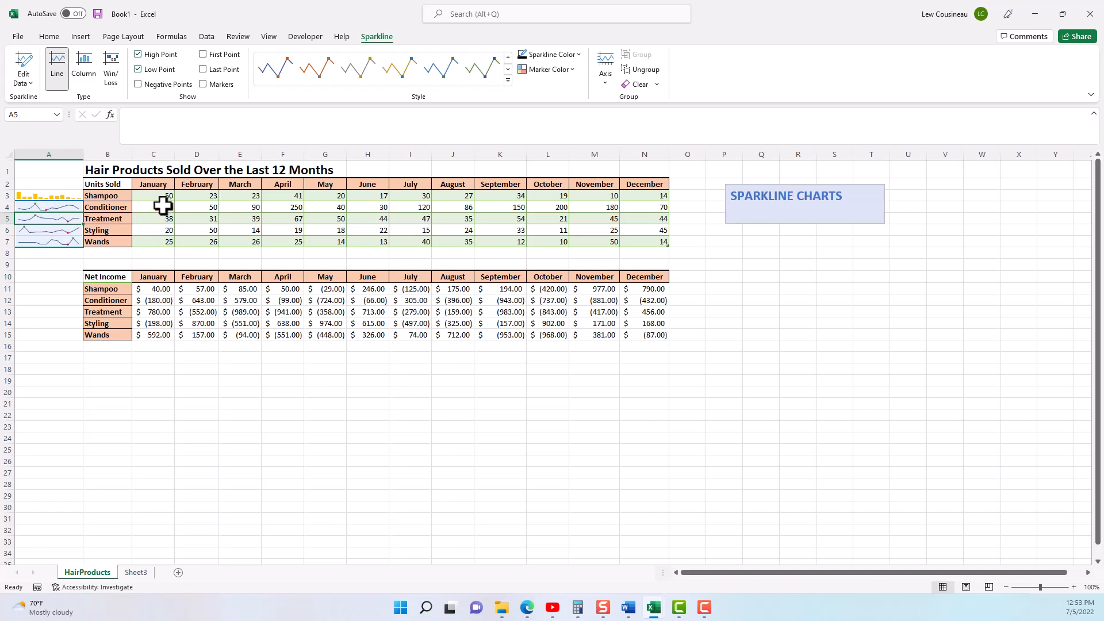
pyautogui.moveTo(162, 205); pyautogui.dragTo(625, 205)
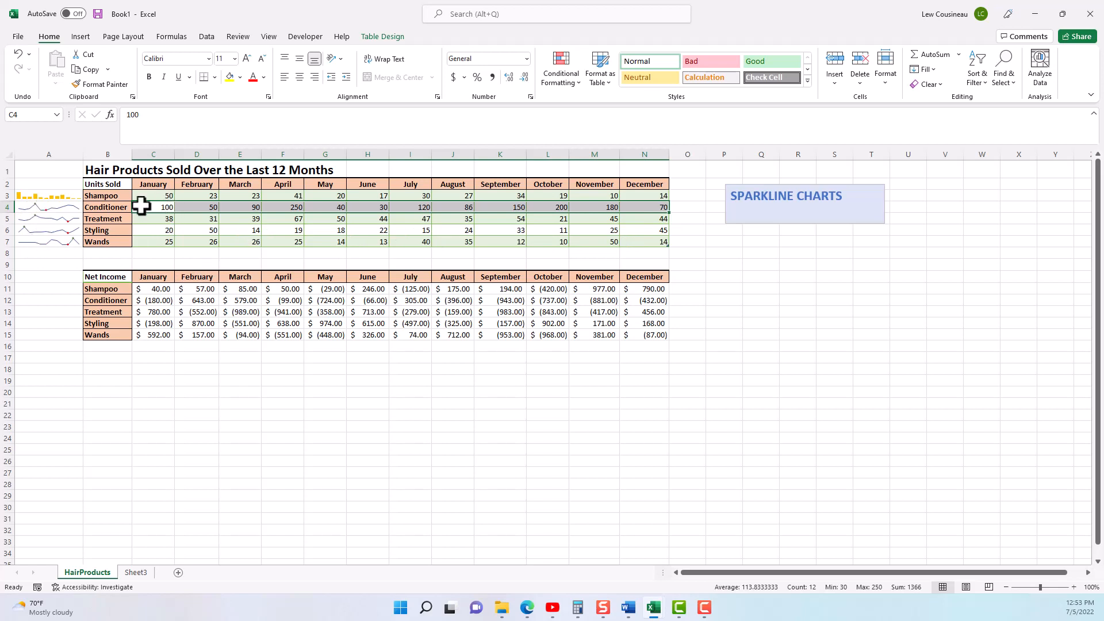
pyautogui.moveTo(160, 207); pyautogui.dragTo(638, 208)
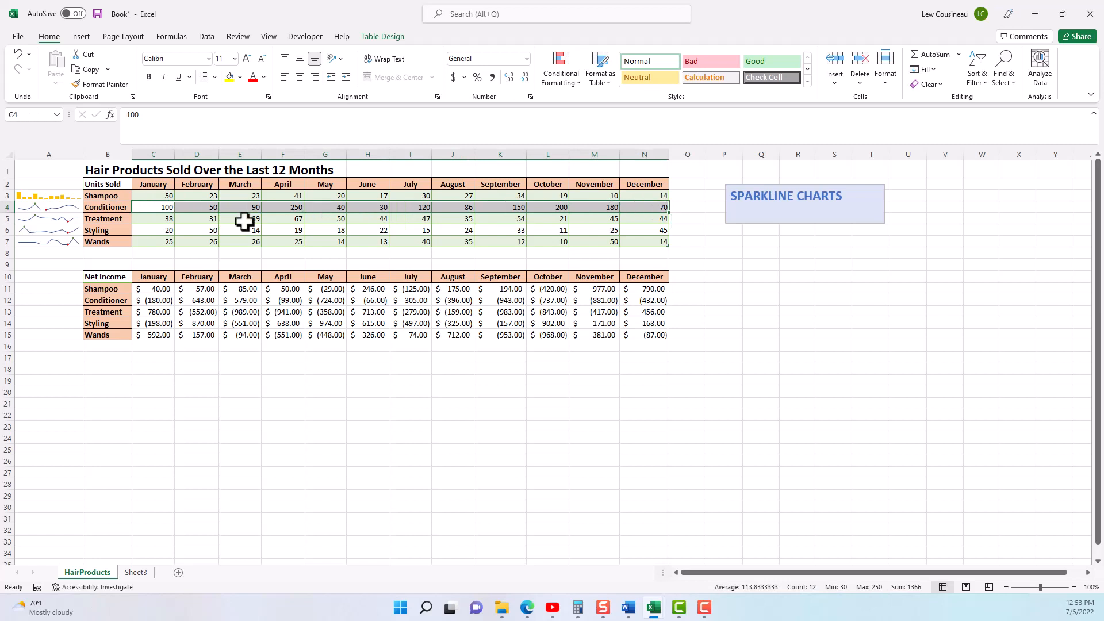
# Step: Set the vertical axis minimum of the sparklines in A4:A7 to Same for All Sparklines
pyautogui.click(33, 208)
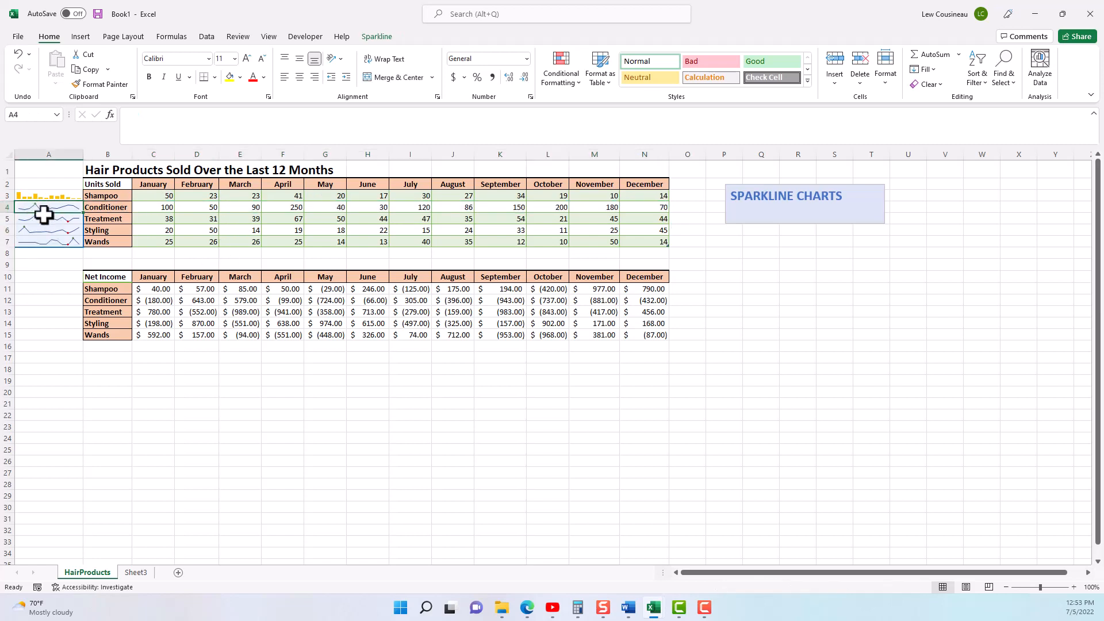
pyautogui.click(371, 37)
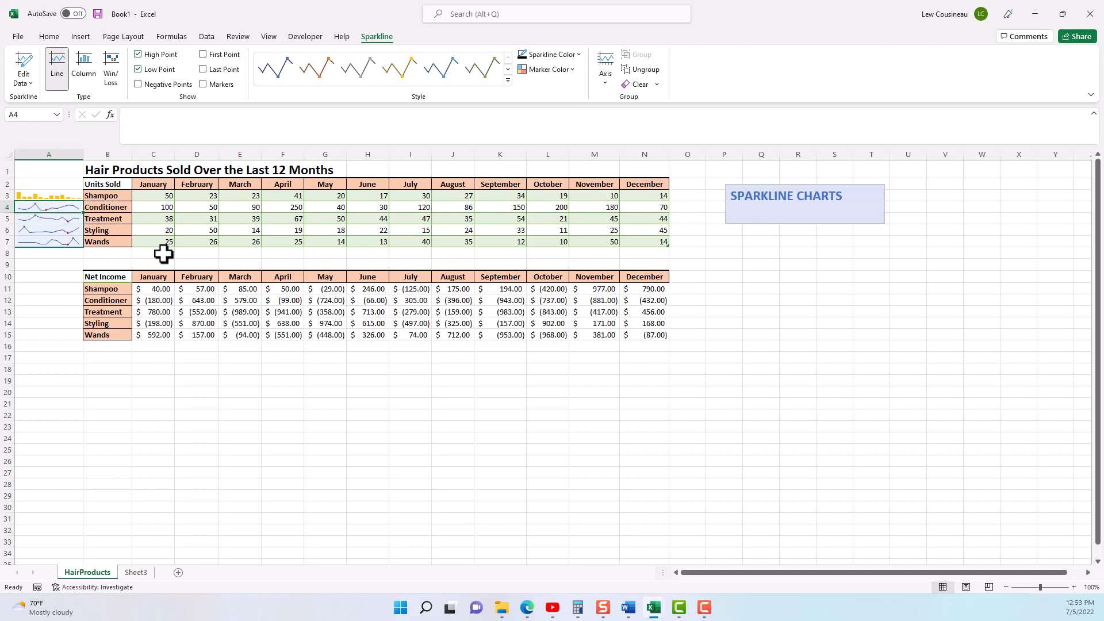
pyautogui.click(610, 85)
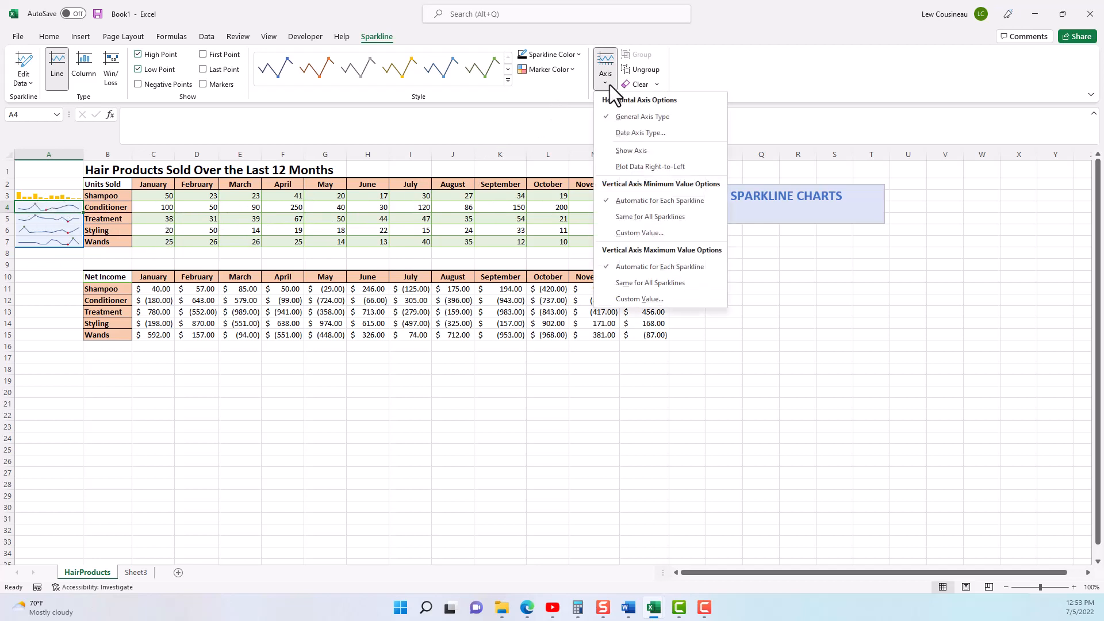
pyautogui.click(644, 217)
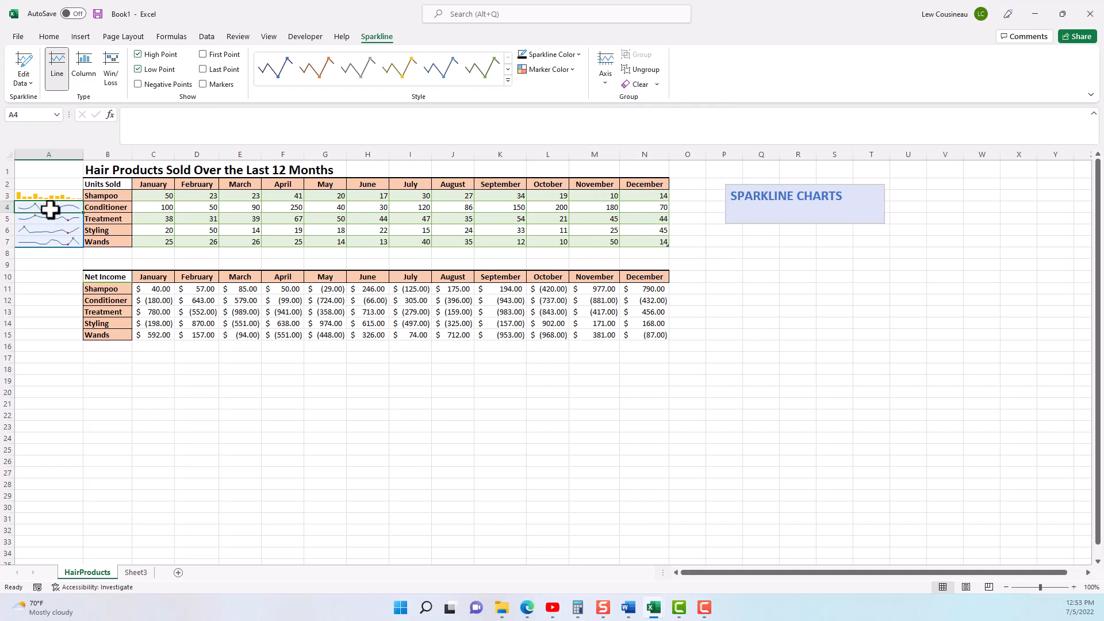
# Step: Switch the vertical axis minimum of the A4:A7 sparklines to a custom value, accepting the value offered
pyautogui.click(603, 84)
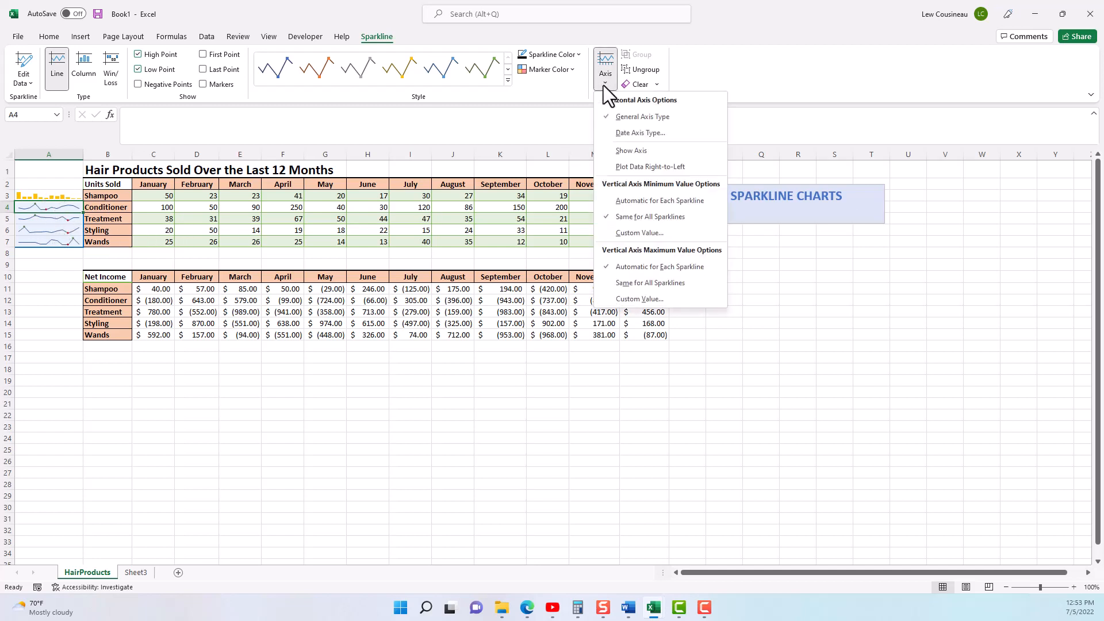
pyautogui.click(638, 233)
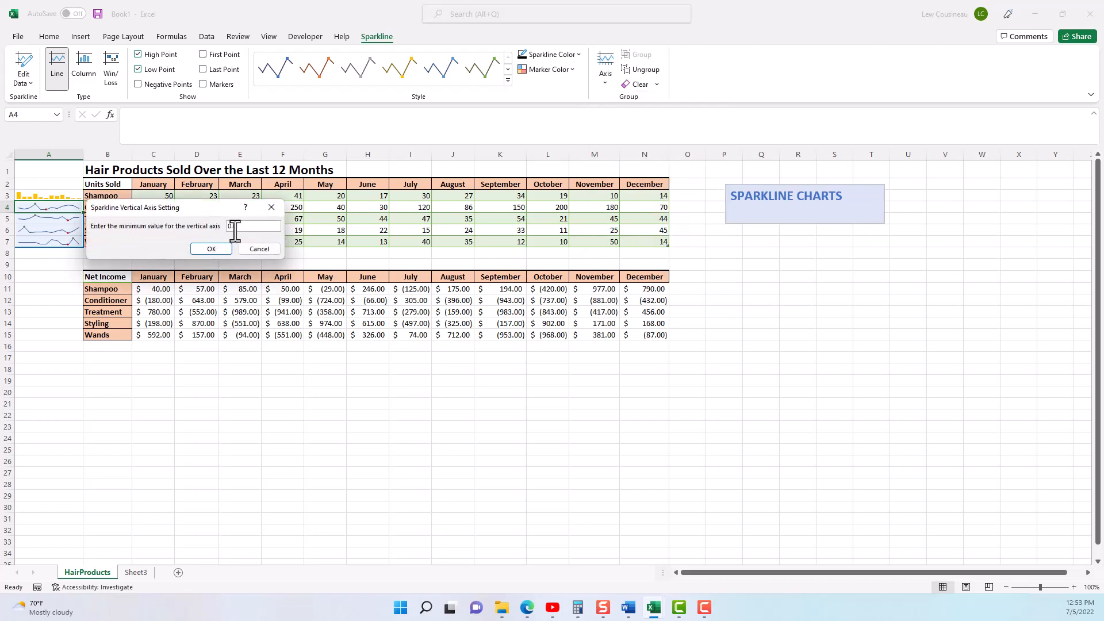
pyautogui.click(211, 249)
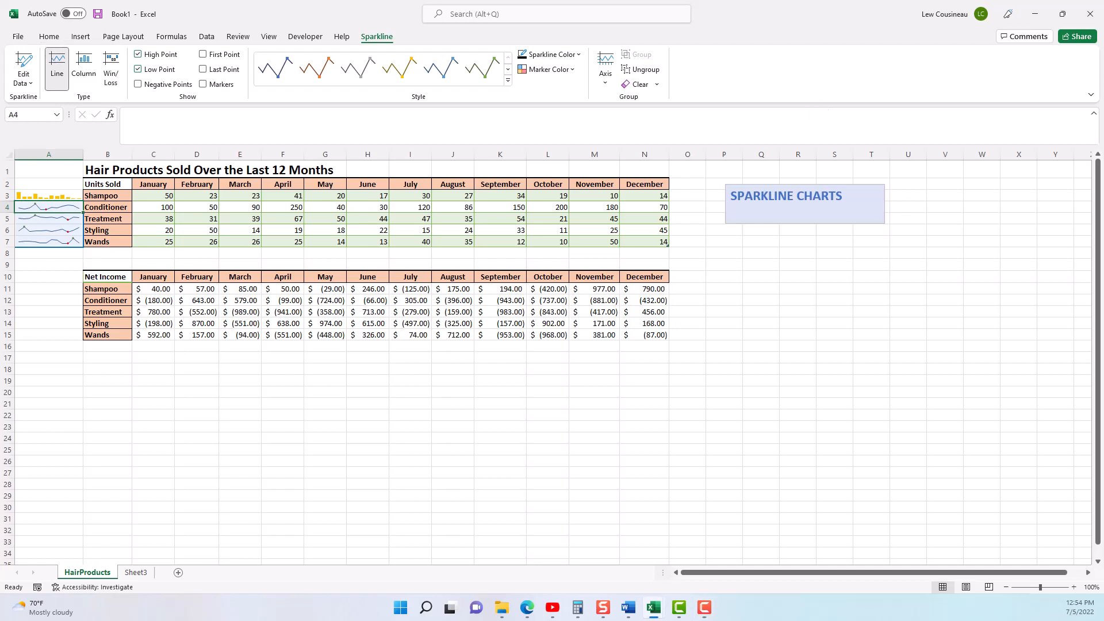
# Step: Clear the sparkline group in A4:A7 and recreate it as Line sparklines from data range C4:N7
pyautogui.click(657, 85)
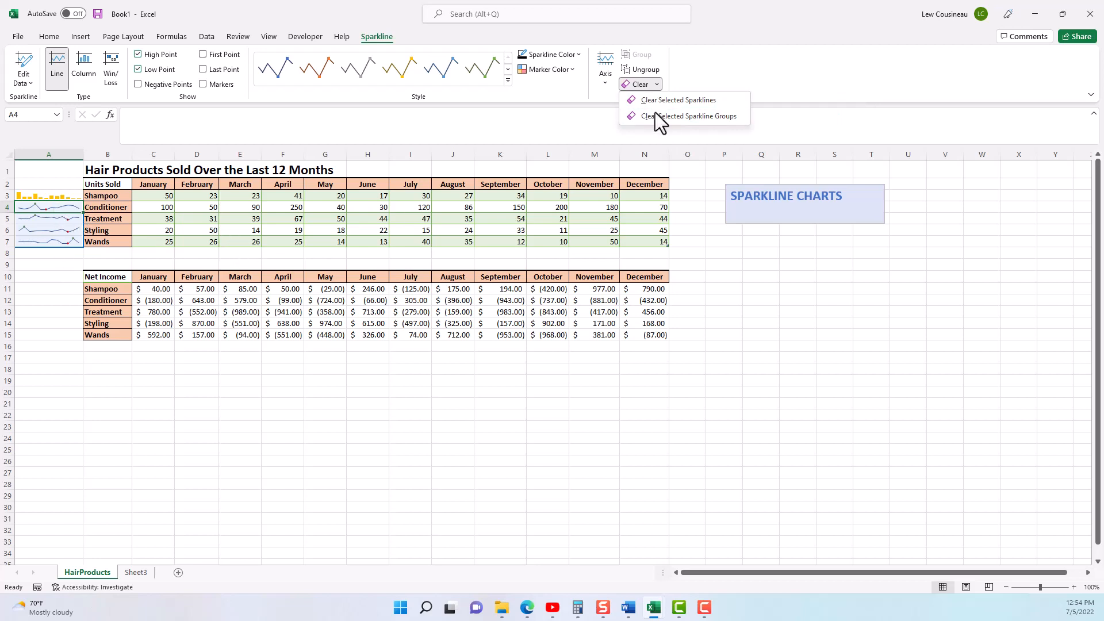
pyautogui.click(677, 118)
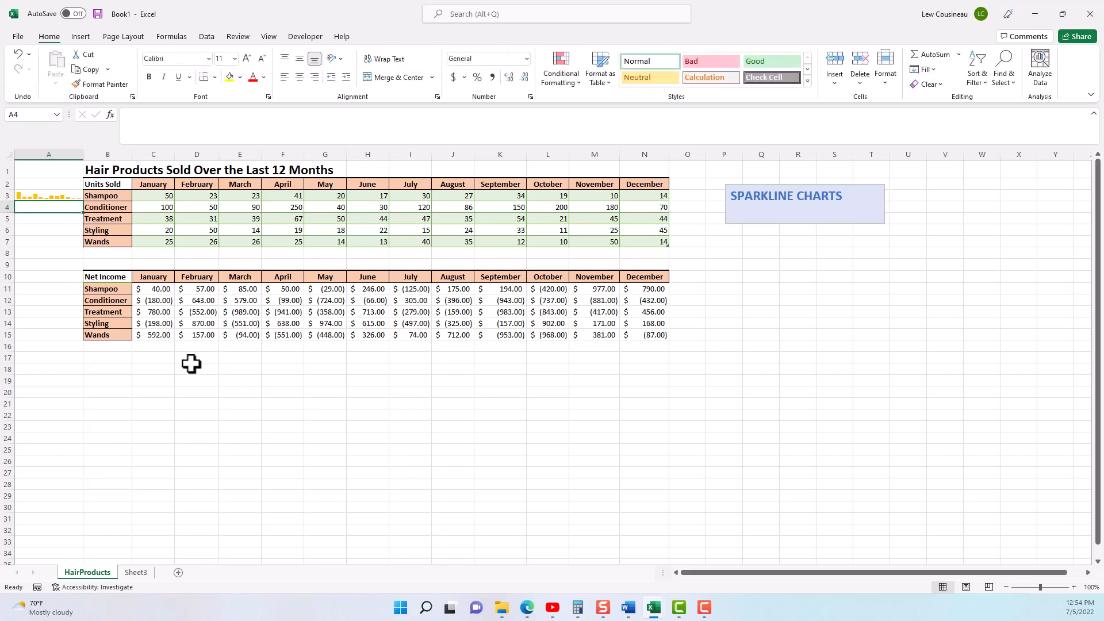
pyautogui.moveTo(50, 207); pyautogui.dragTo(49, 240)
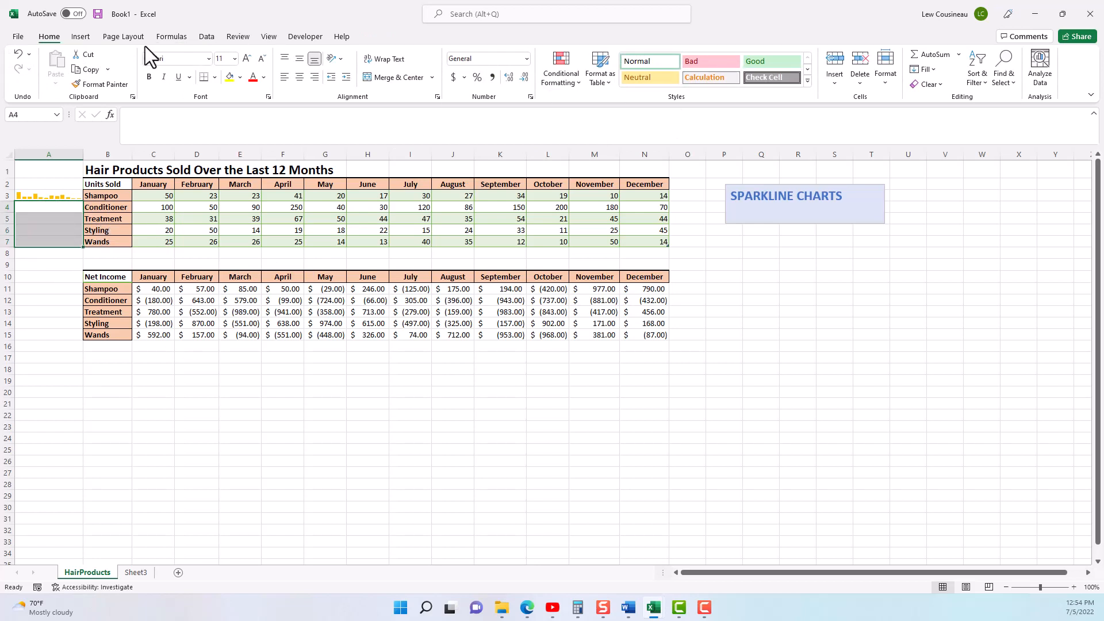
pyautogui.click(83, 36)
pyautogui.click(679, 69)
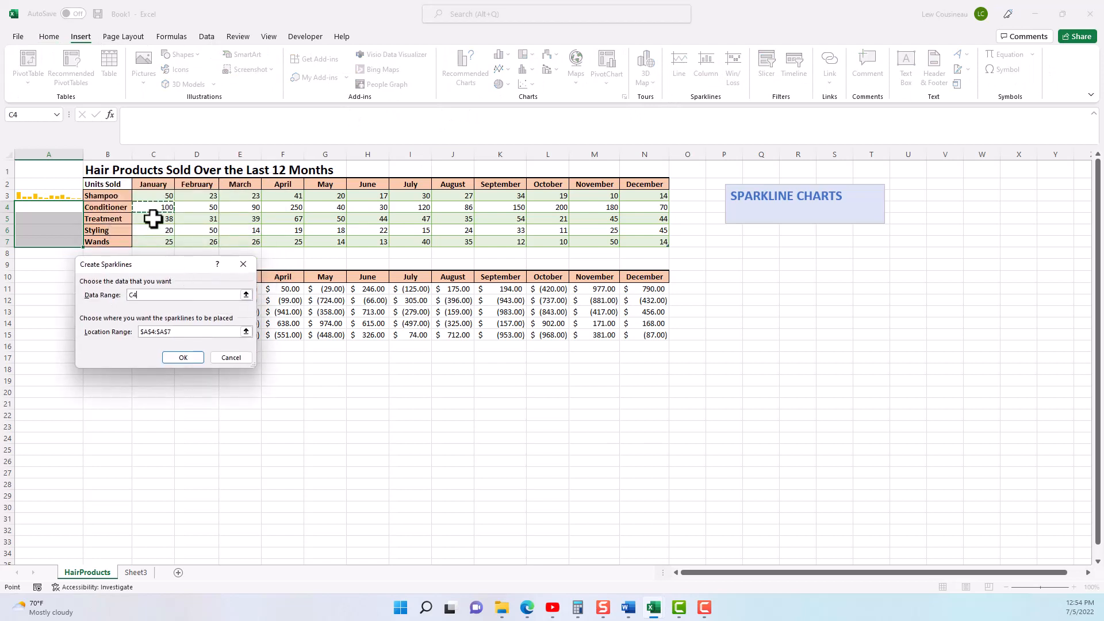
pyautogui.moveTo(154, 208); pyautogui.dragTo(636, 239)
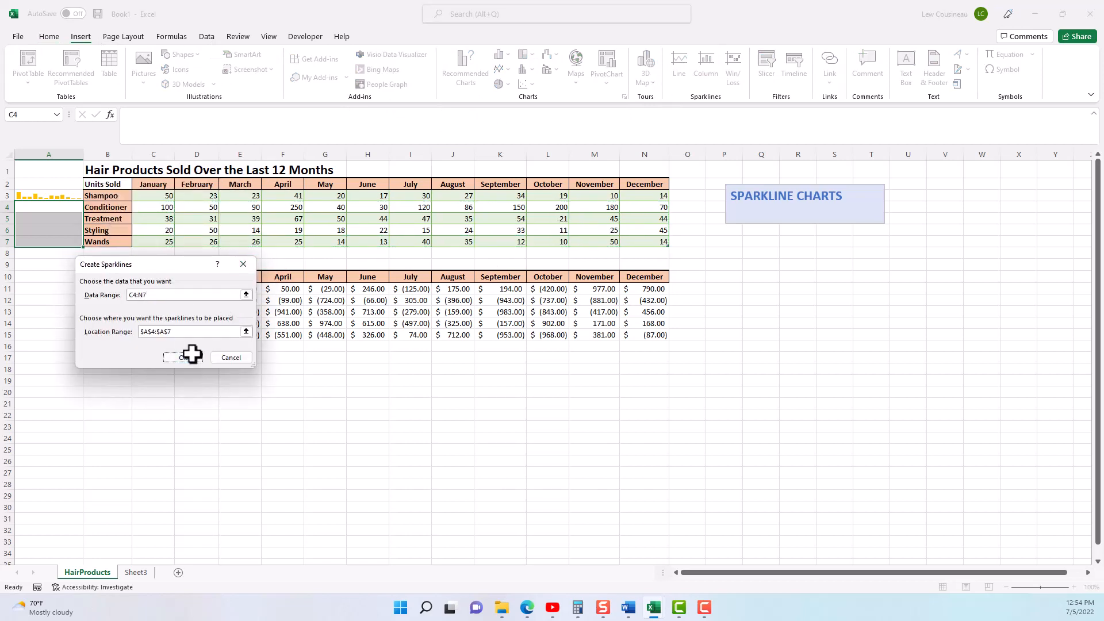
pyautogui.click(190, 355)
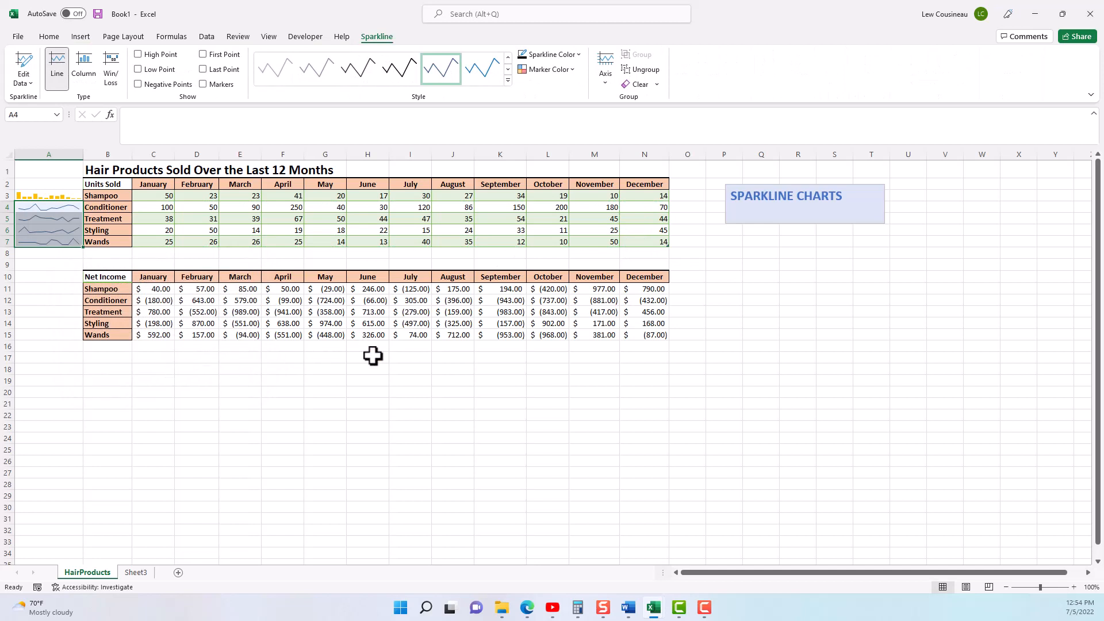
# Step: Delete the Conditioner row's April value in F4
pyautogui.click(31, 82)
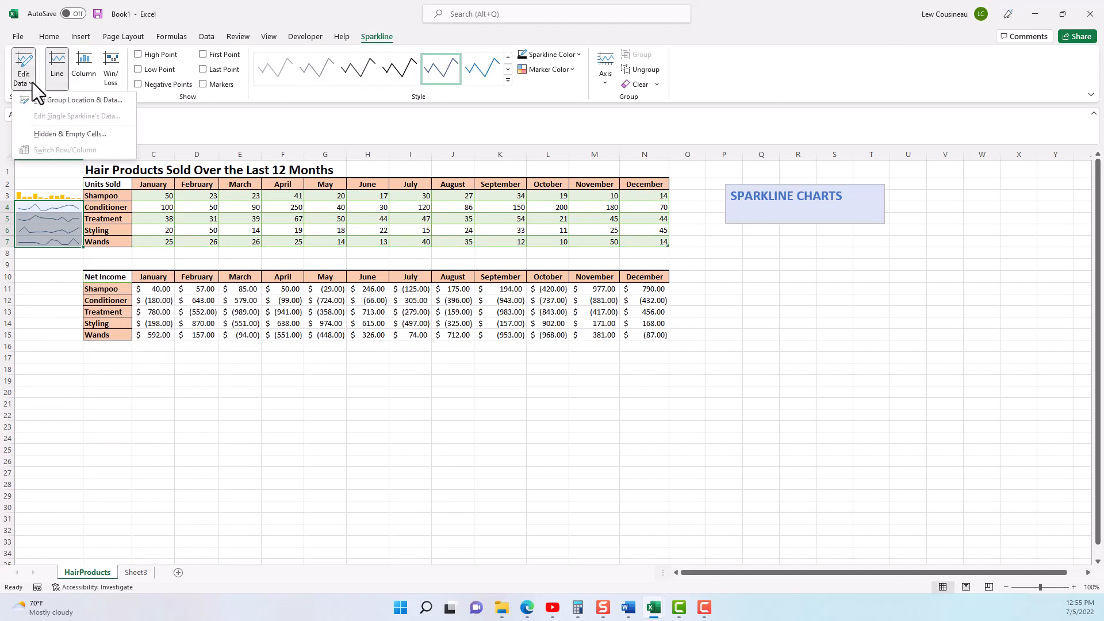
pyautogui.click(271, 229)
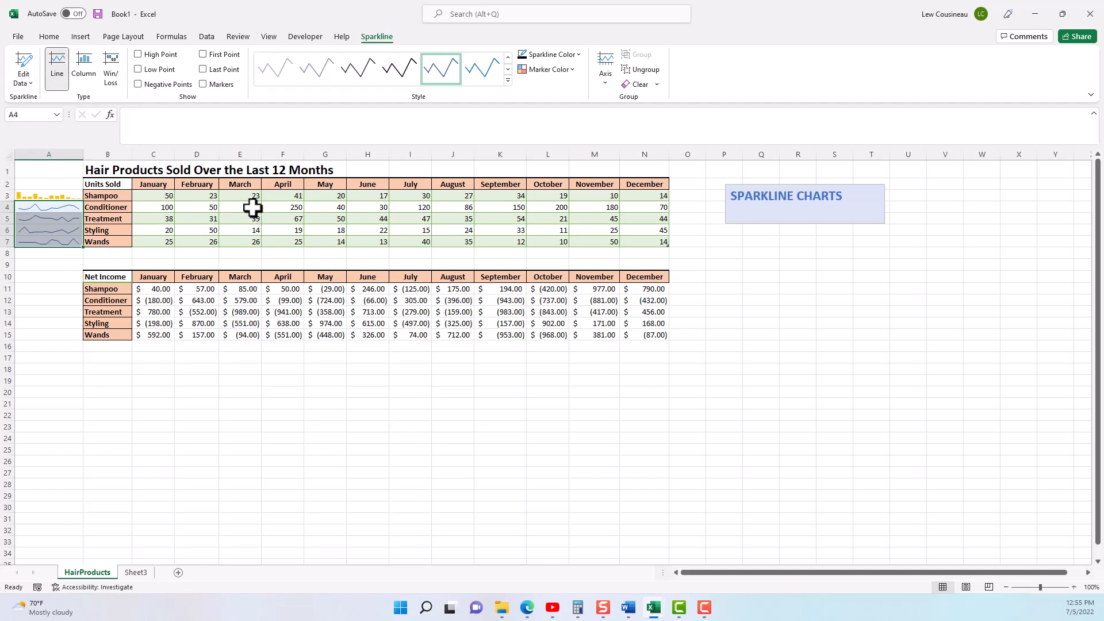
pyautogui.click(290, 207)
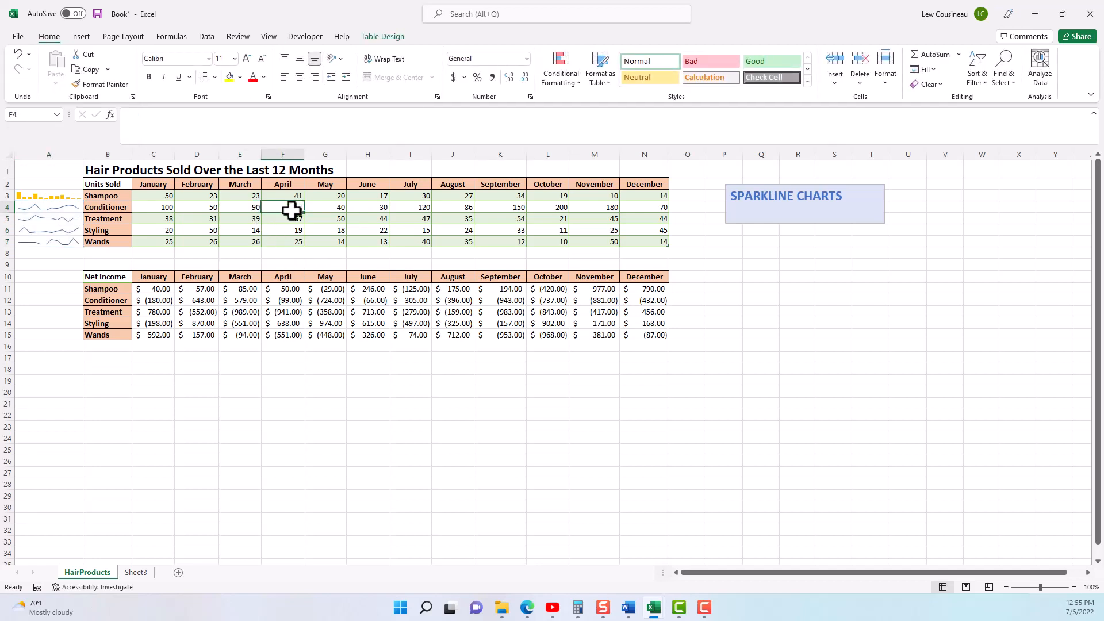
pyautogui.press('Delete')
# Step: Set the hidden and empty cell handling of the A4:A7 sparklines to show empty cells as Zero
pyautogui.click(46, 208)
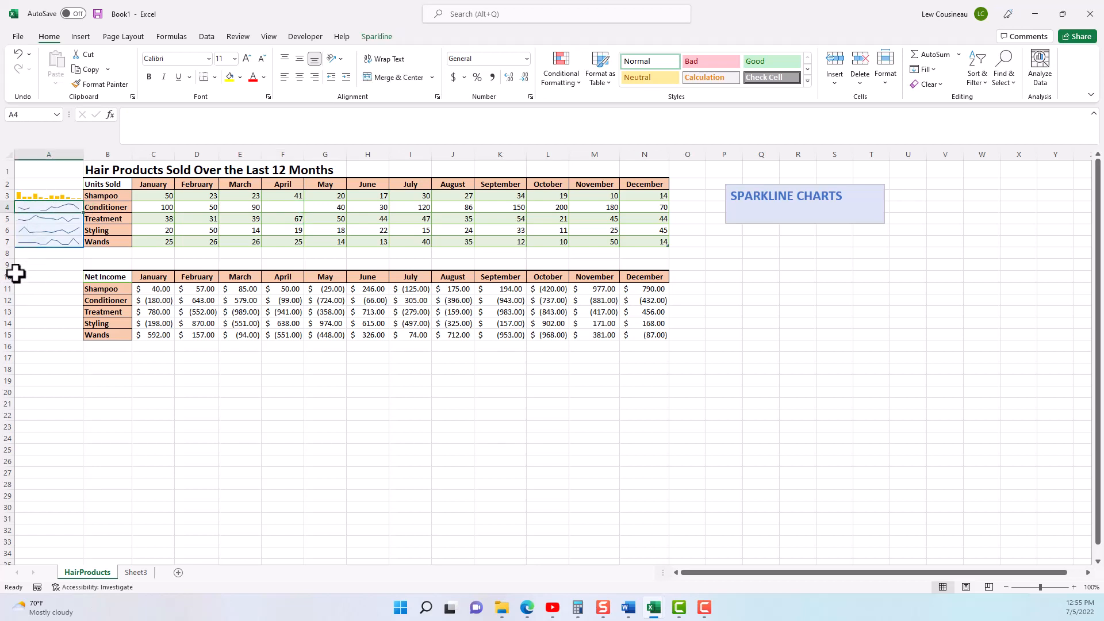
pyautogui.click(377, 36)
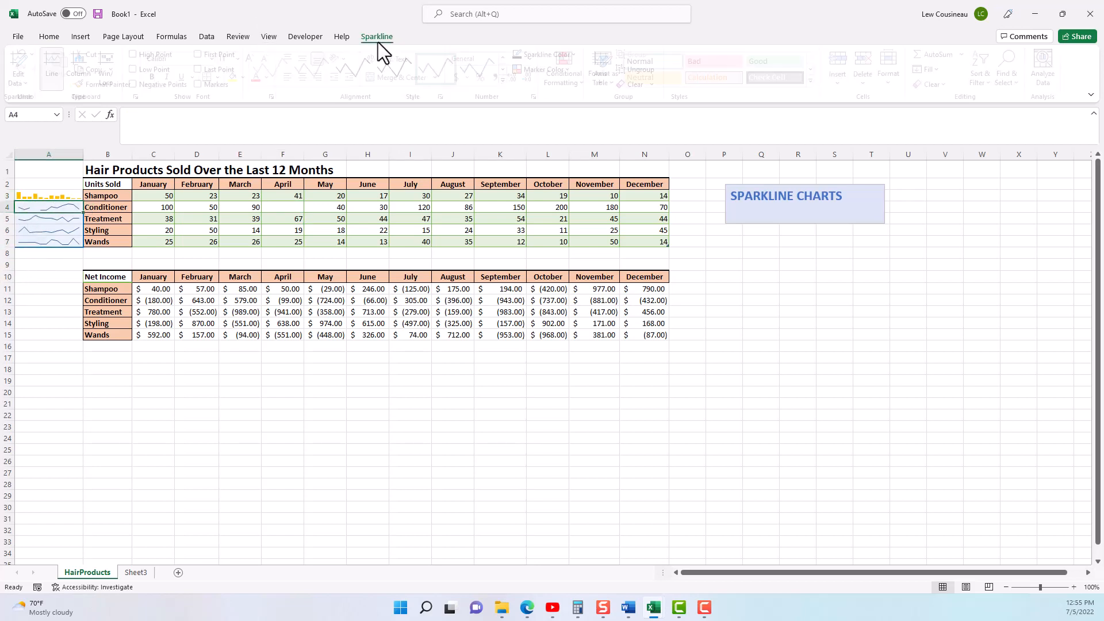
pyautogui.click(30, 84)
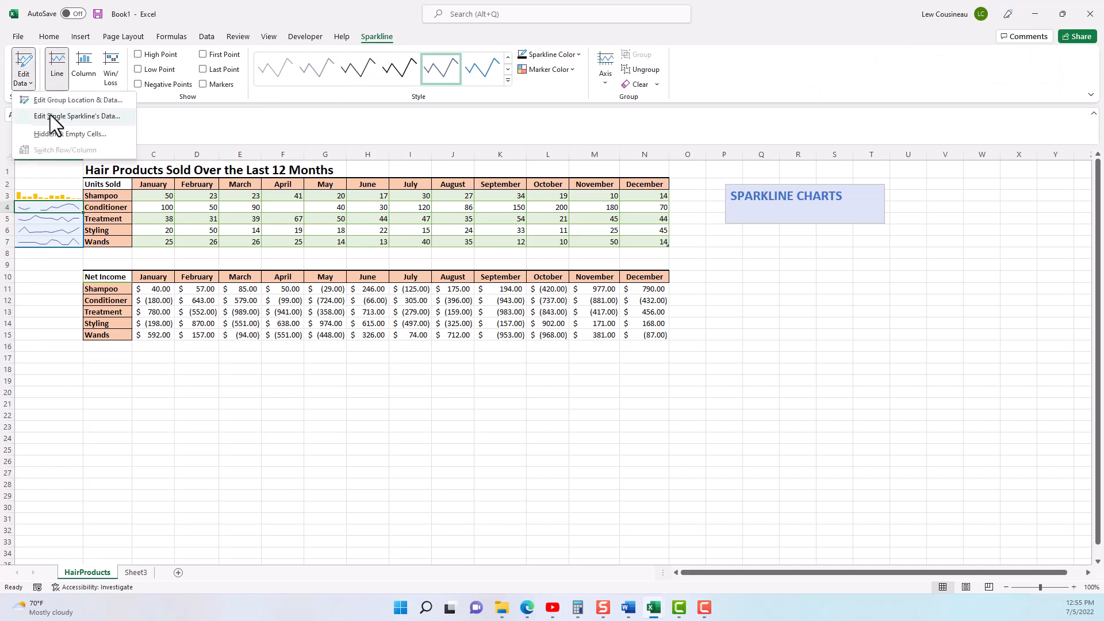
pyautogui.click(56, 136)
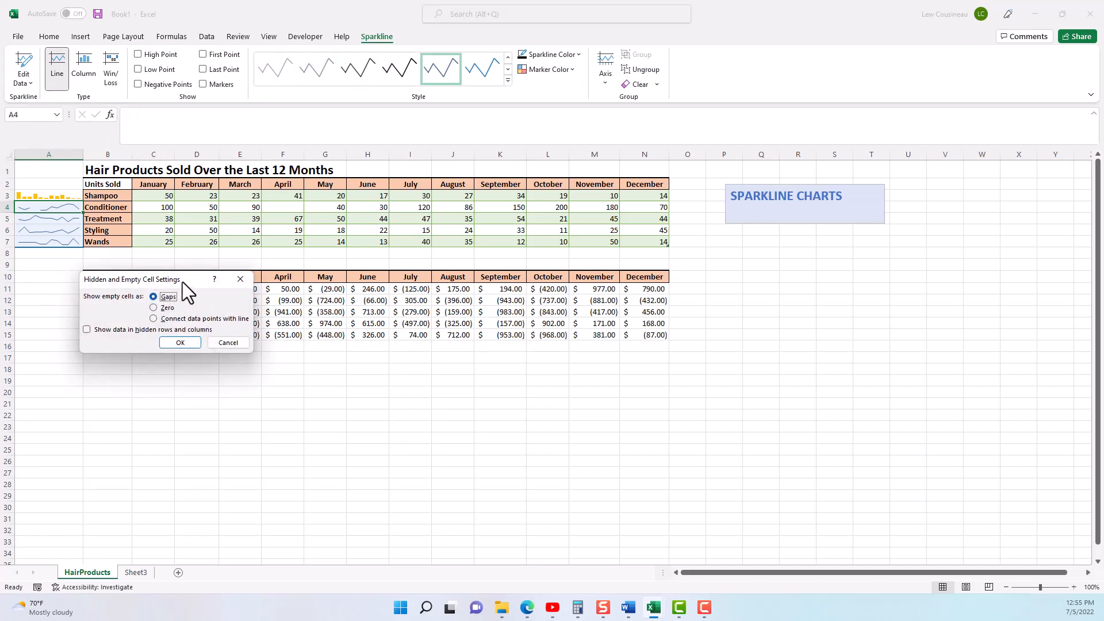
pyautogui.moveTo(181, 281); pyautogui.dragTo(227, 155)
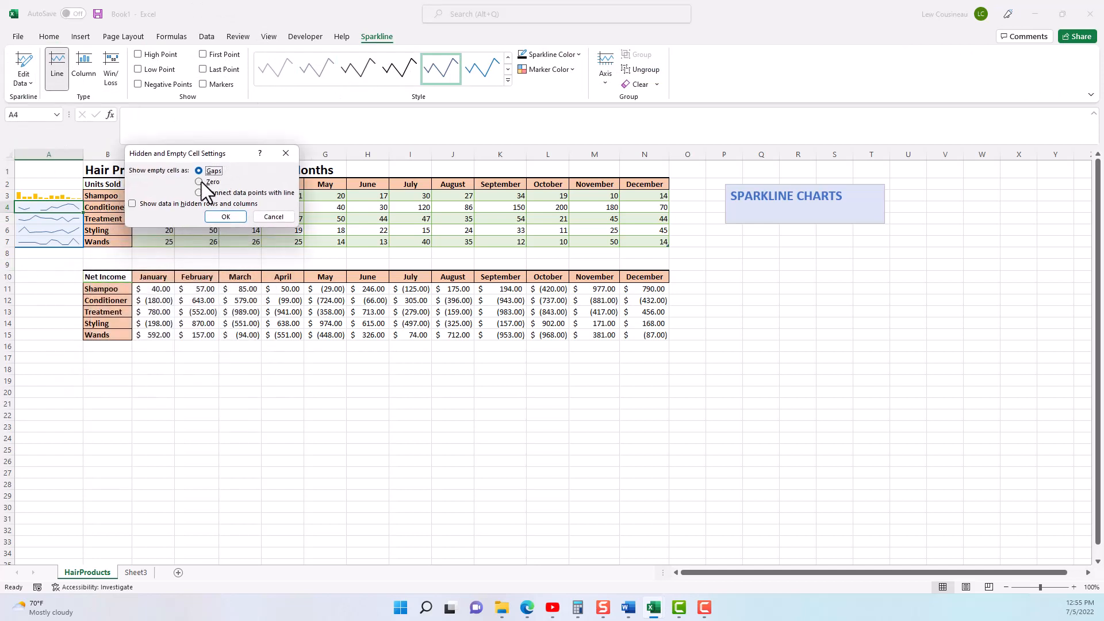
pyautogui.click(217, 215)
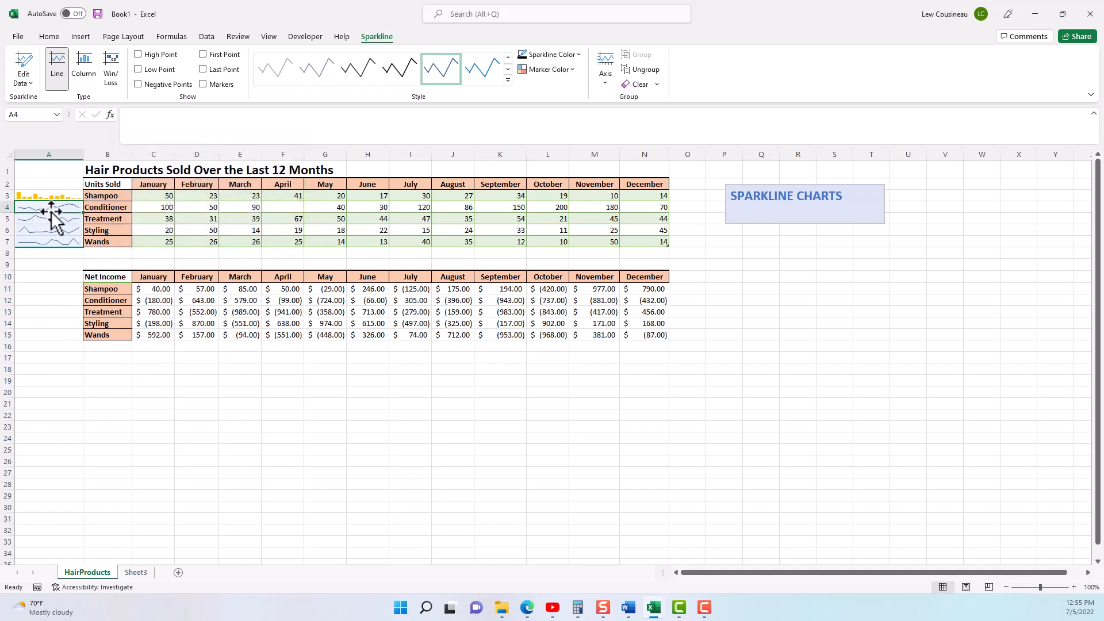
# Step: Change the empty cell setting of the A4:A7 sparklines to Connect data points with line
pyautogui.click(29, 81)
pyautogui.click(50, 131)
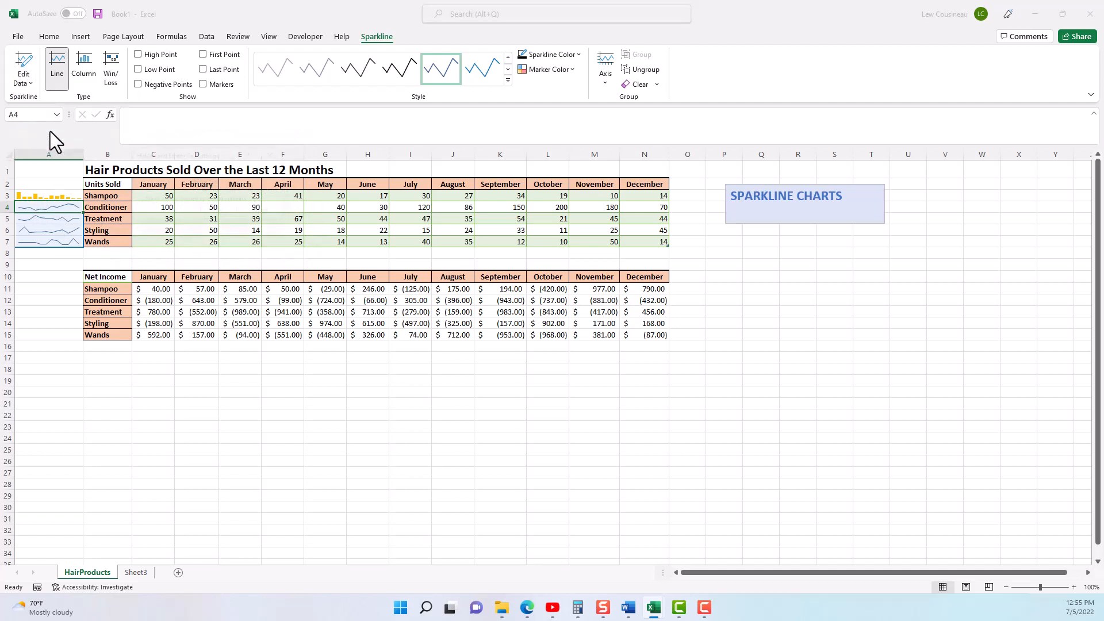
pyautogui.click(198, 192)
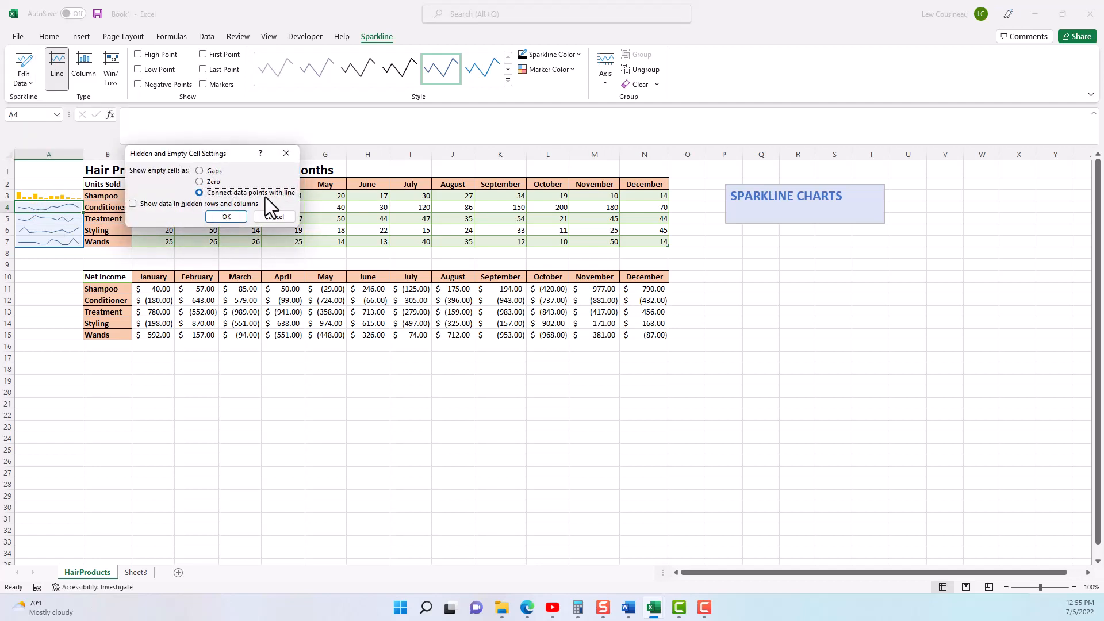
pyautogui.click(228, 215)
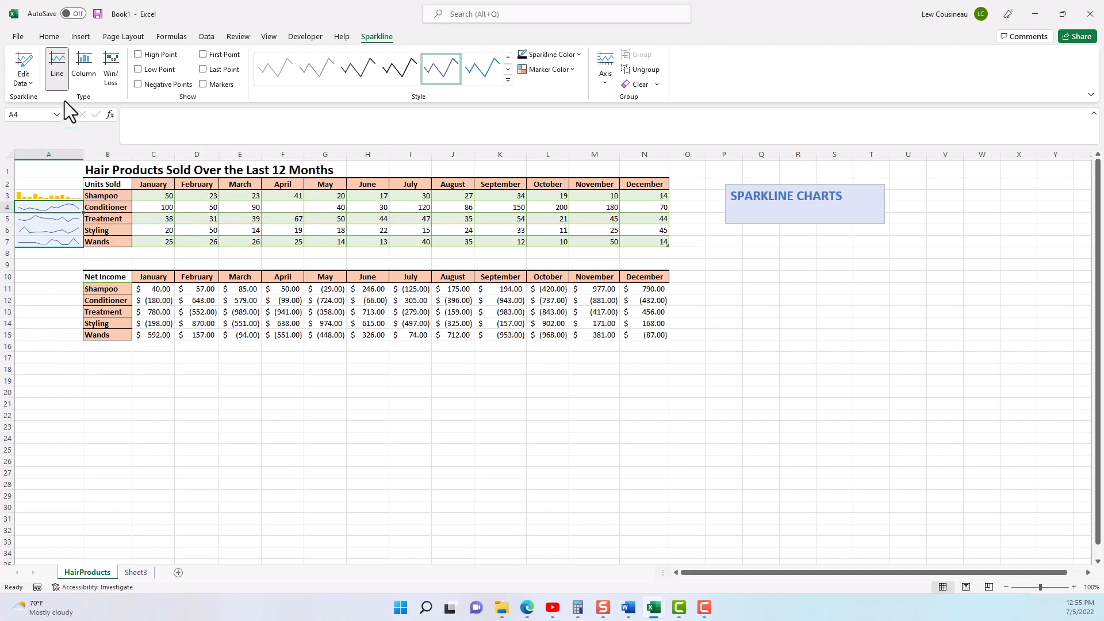
# Step: Enter 250 as the Conditioner row's April value in F4
pyautogui.click(265, 209)
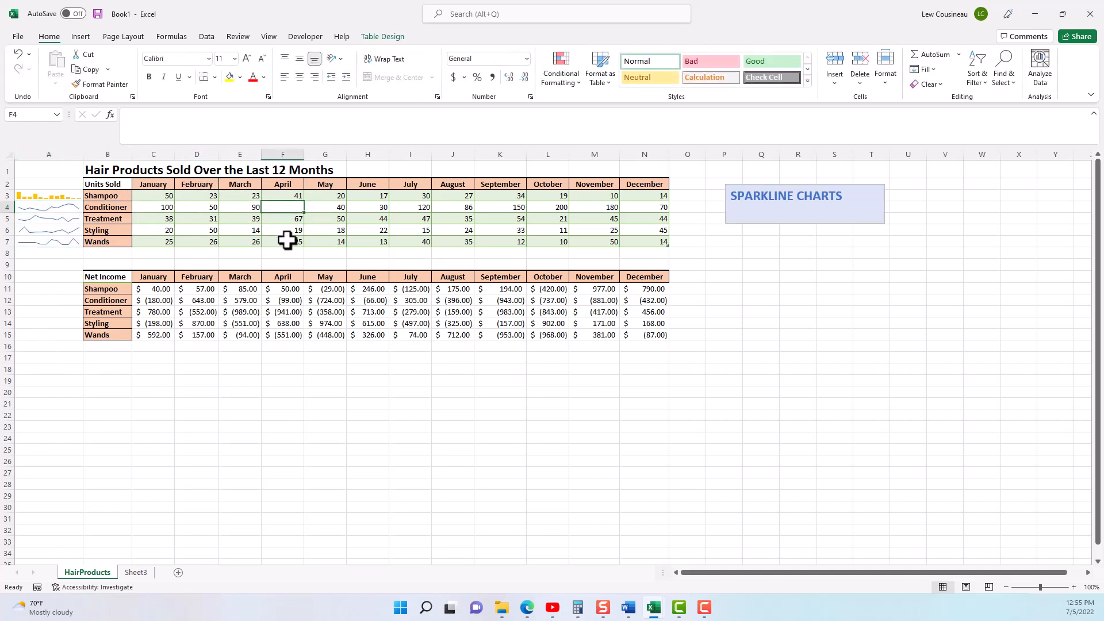
pyautogui.write('250')
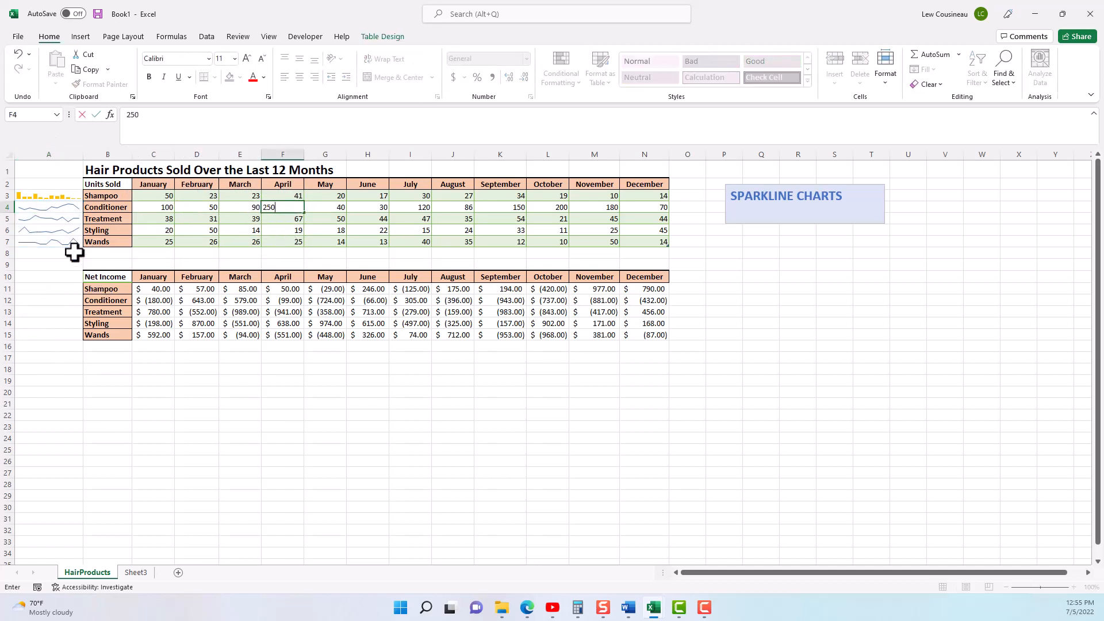
pyautogui.click(64, 238)
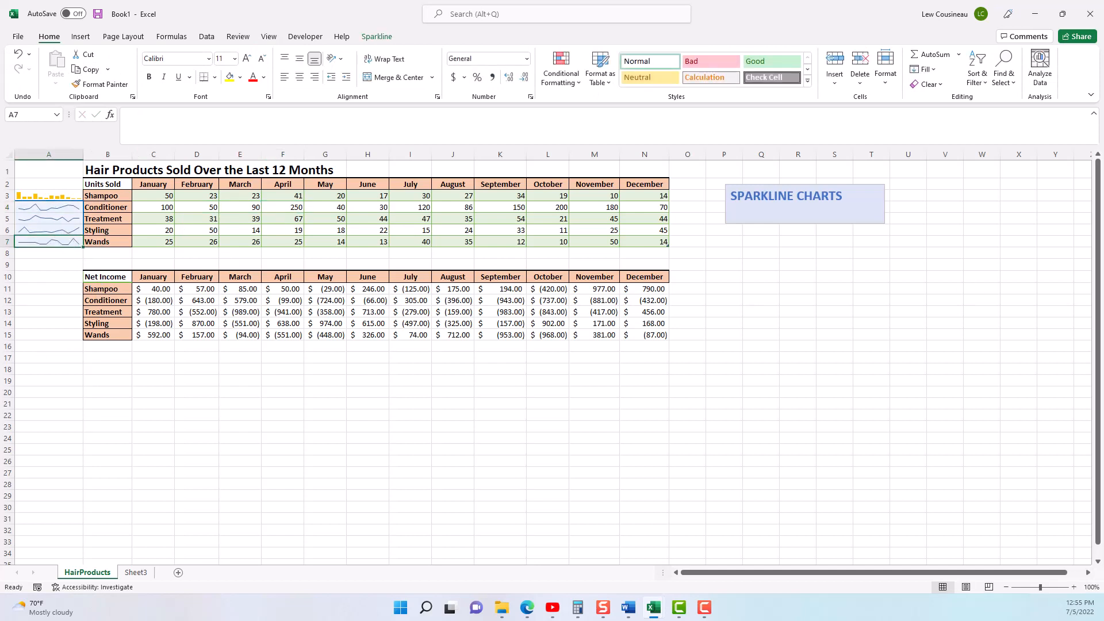
# Step: Insert Win/Loss sparklines in A11:A15 from the monthly net income data in C11:N15
pyautogui.click(48, 288)
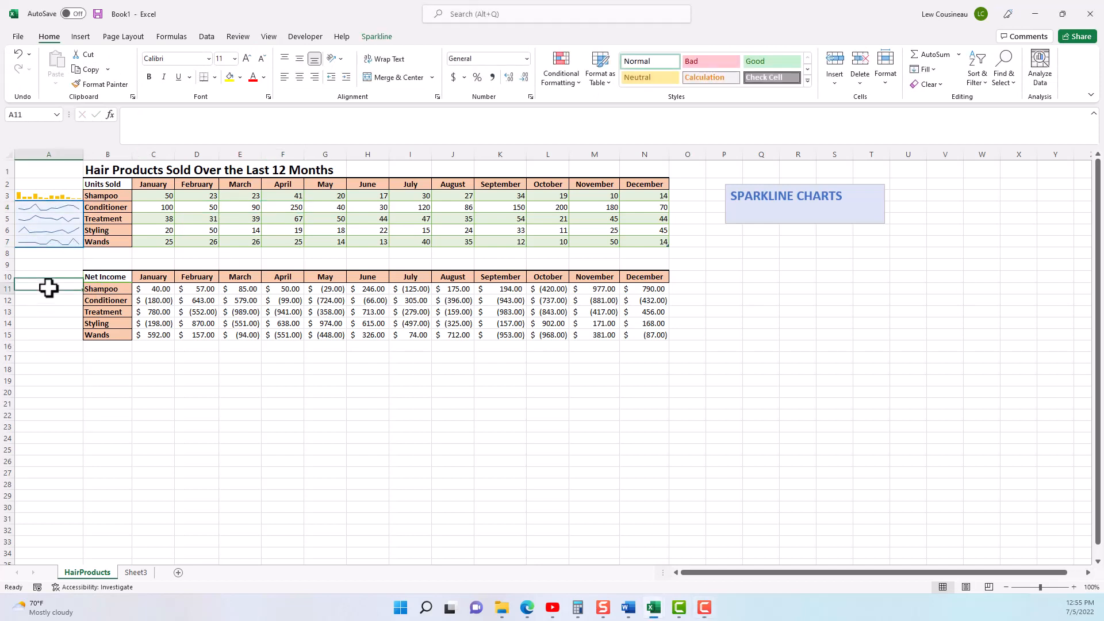
pyautogui.moveTo(48, 288); pyautogui.dragTo(52, 337)
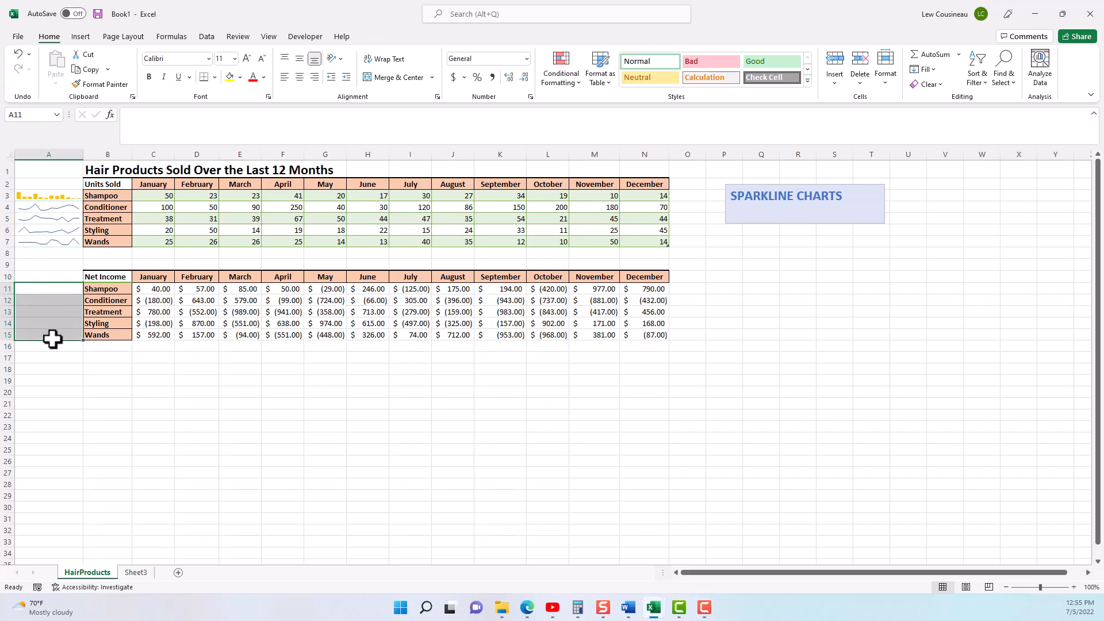
pyautogui.click(83, 38)
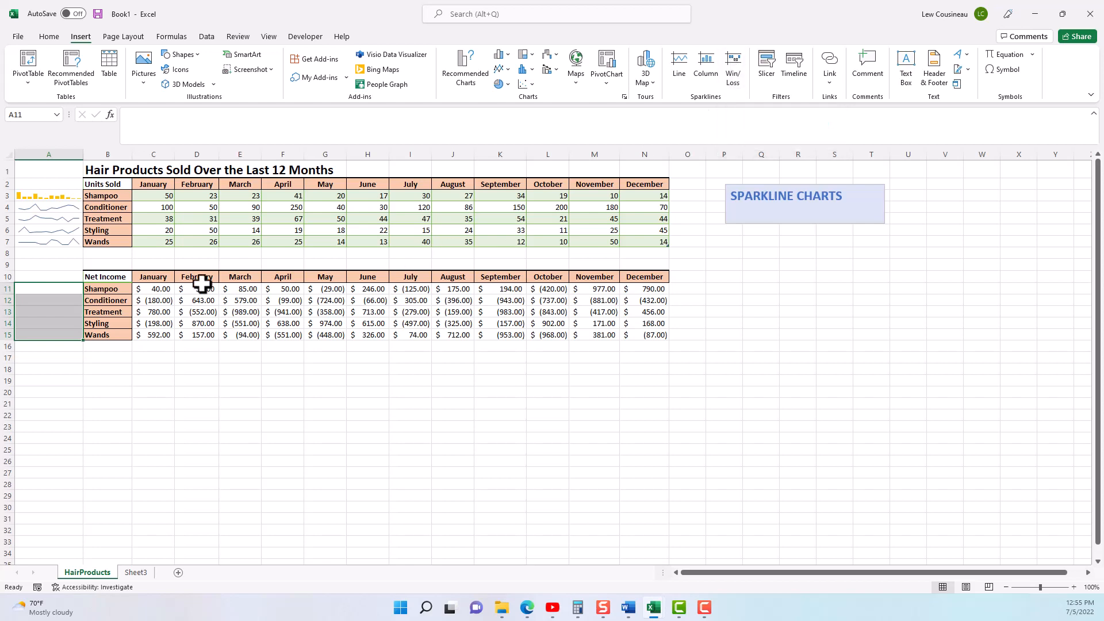
pyautogui.moveTo(153, 289); pyautogui.dragTo(651, 292)
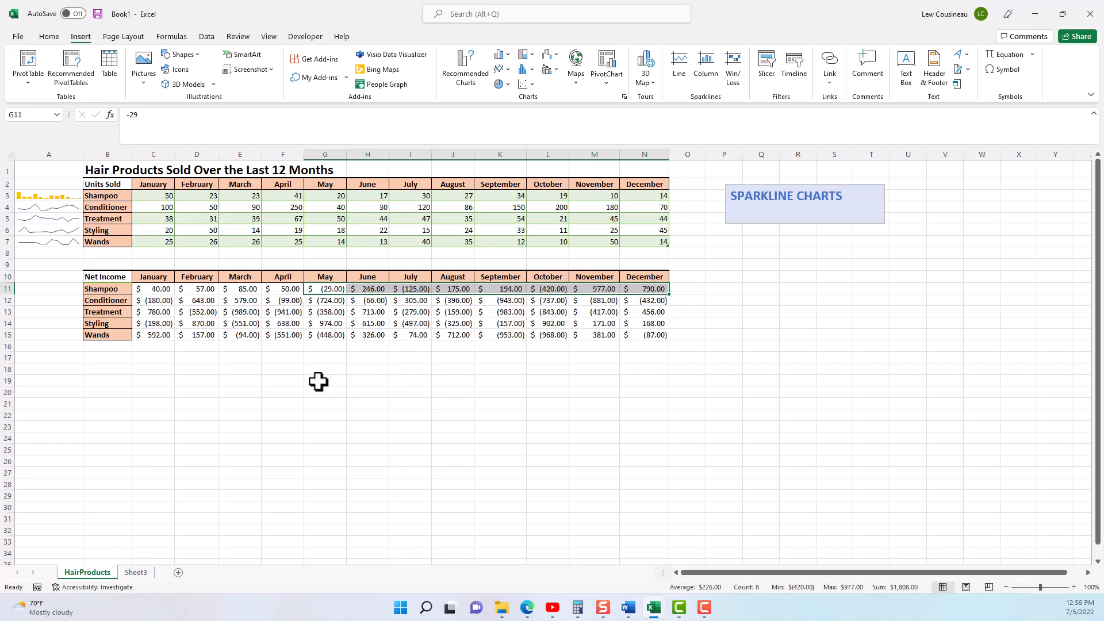
pyautogui.click(167, 290)
pyautogui.moveTo(167, 324); pyautogui.dragTo(168, 336)
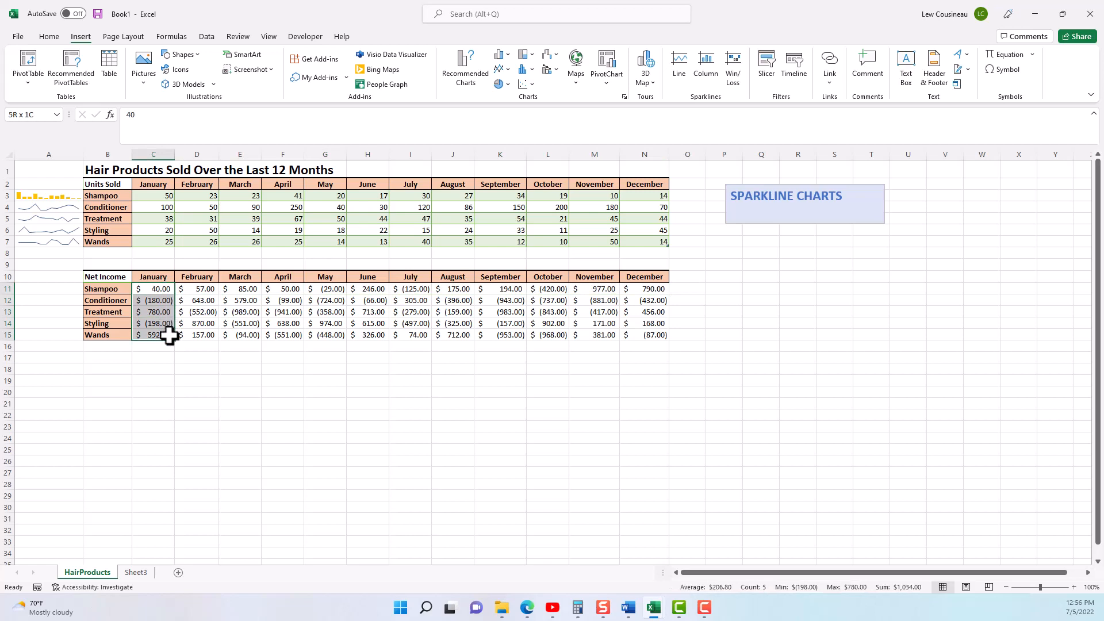
pyautogui.moveTo(45, 291); pyautogui.dragTo(35, 335)
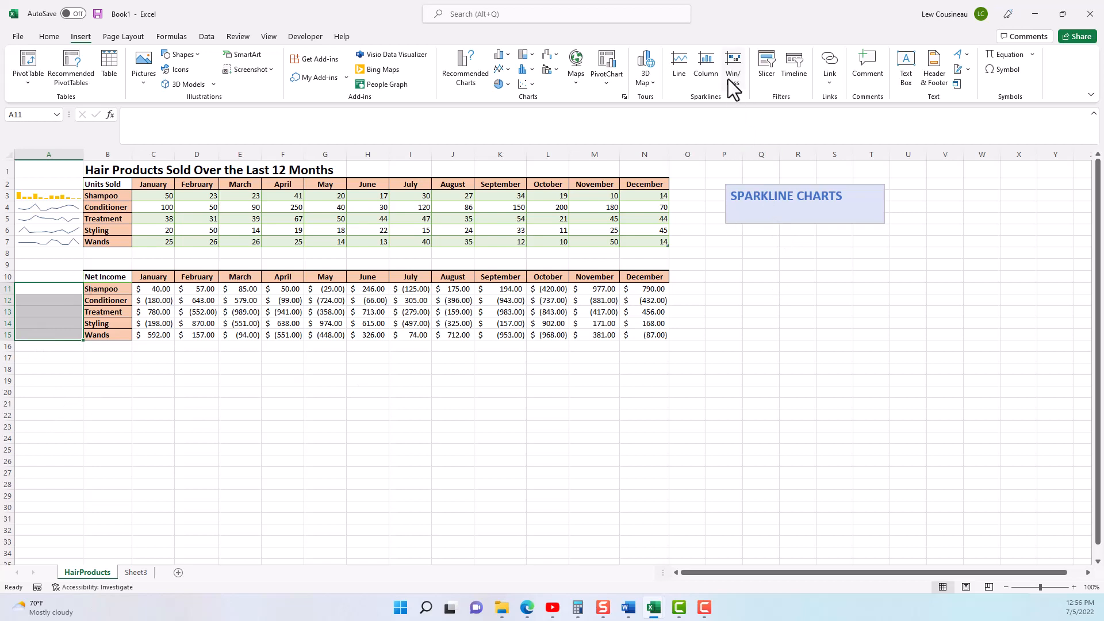
pyautogui.click(743, 66)
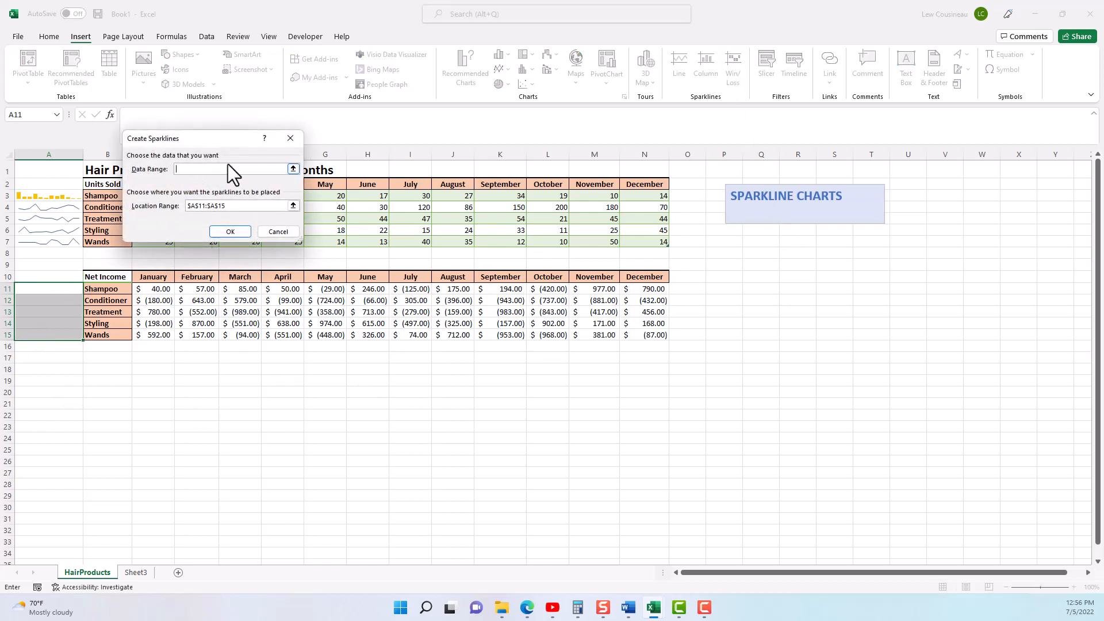
pyautogui.moveTo(163, 288); pyautogui.dragTo(646, 336)
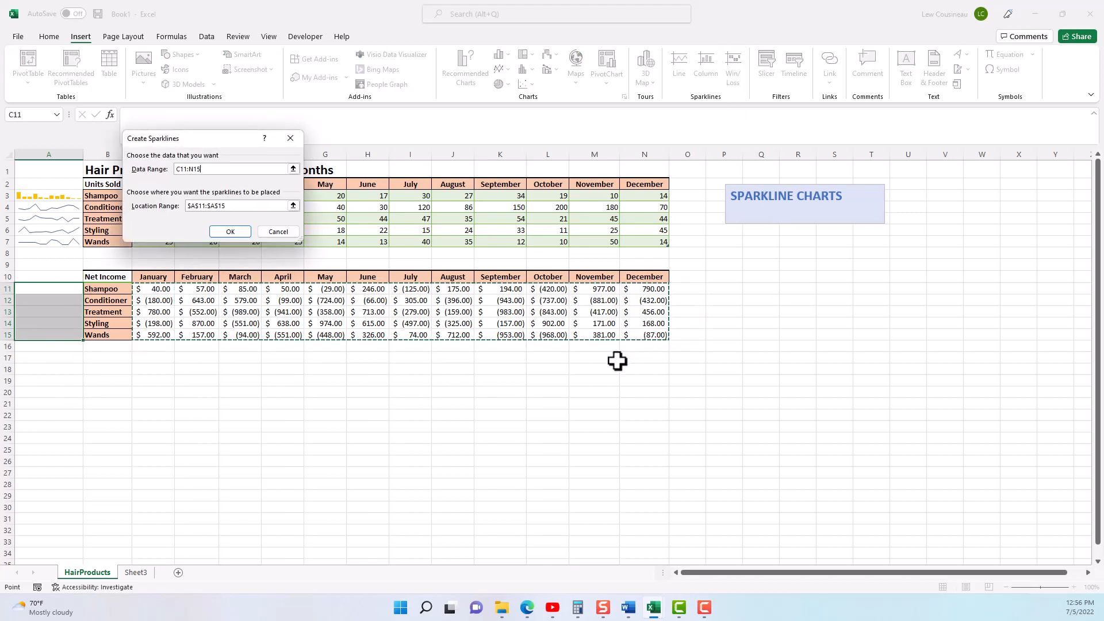
pyautogui.press('Return')
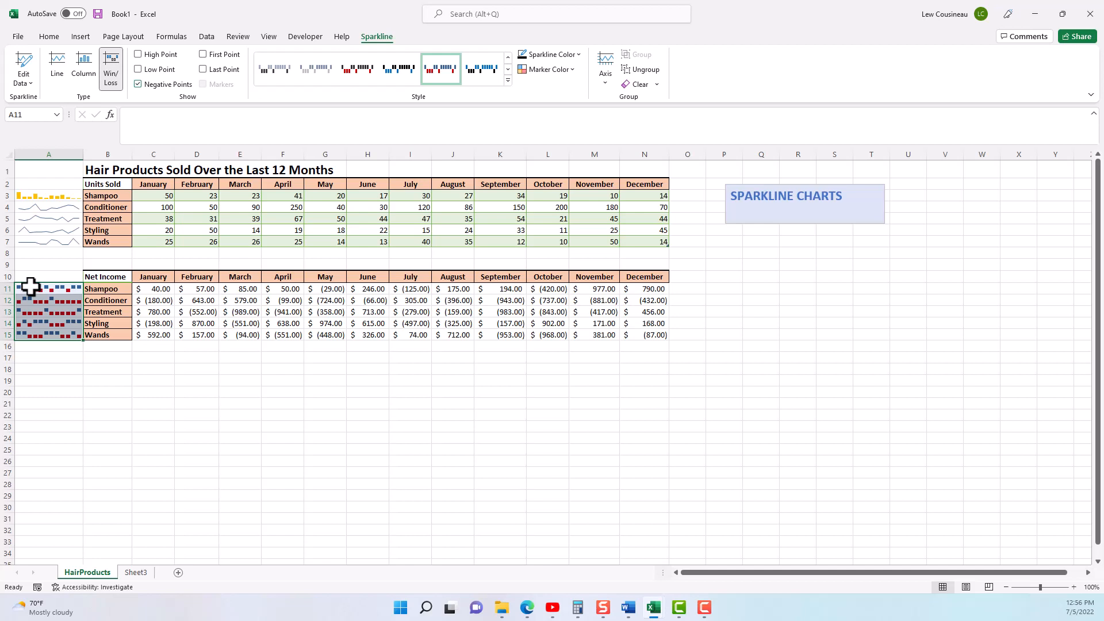
pyautogui.click(60, 323)
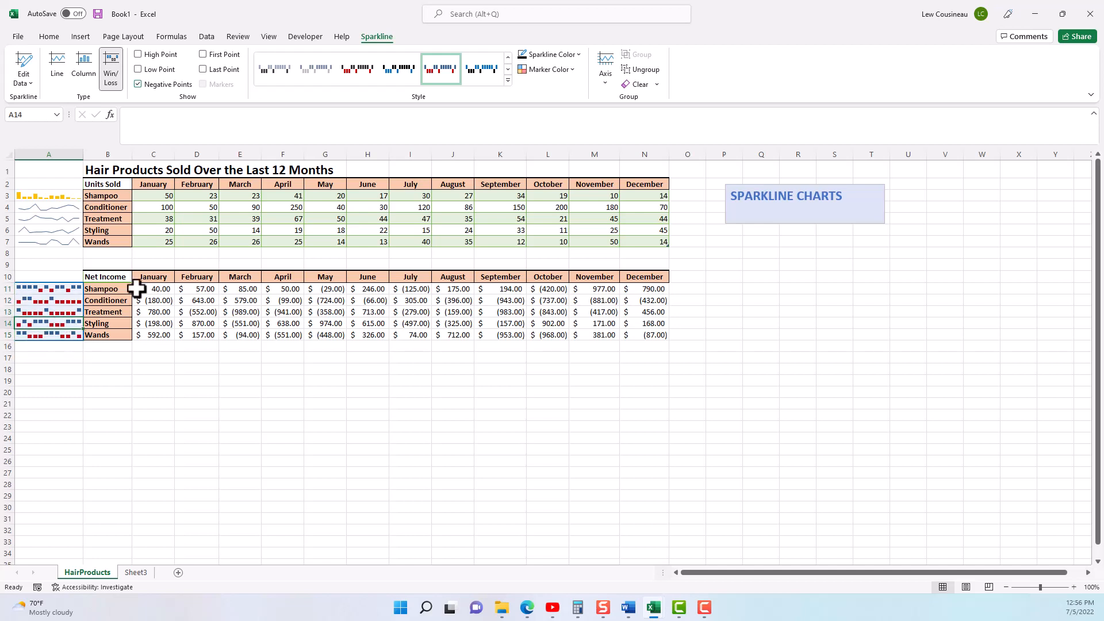
pyautogui.click(124, 280)
pyautogui.click(35, 292)
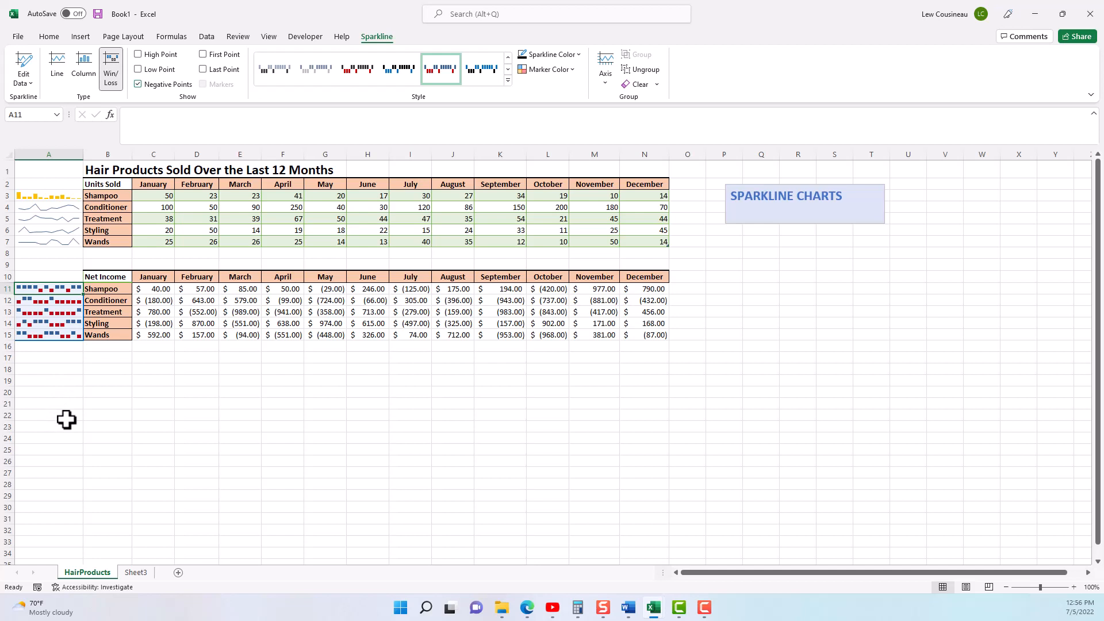
# Step: Enter 0 as the Shampoo row's February net income in D11
pyautogui.click(206, 290)
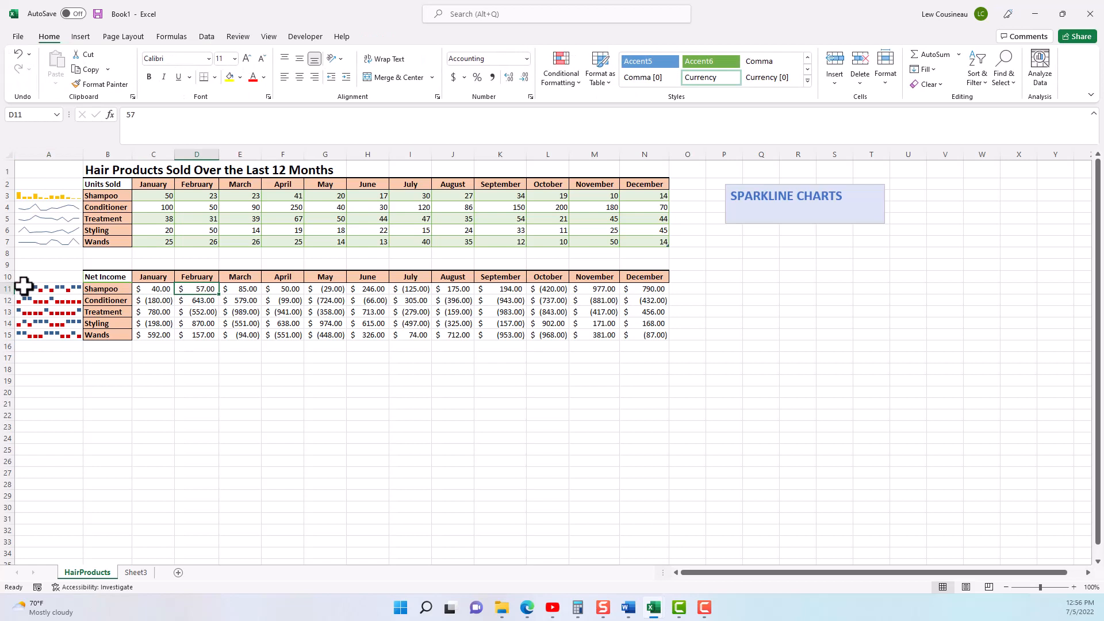
pyautogui.write('0')
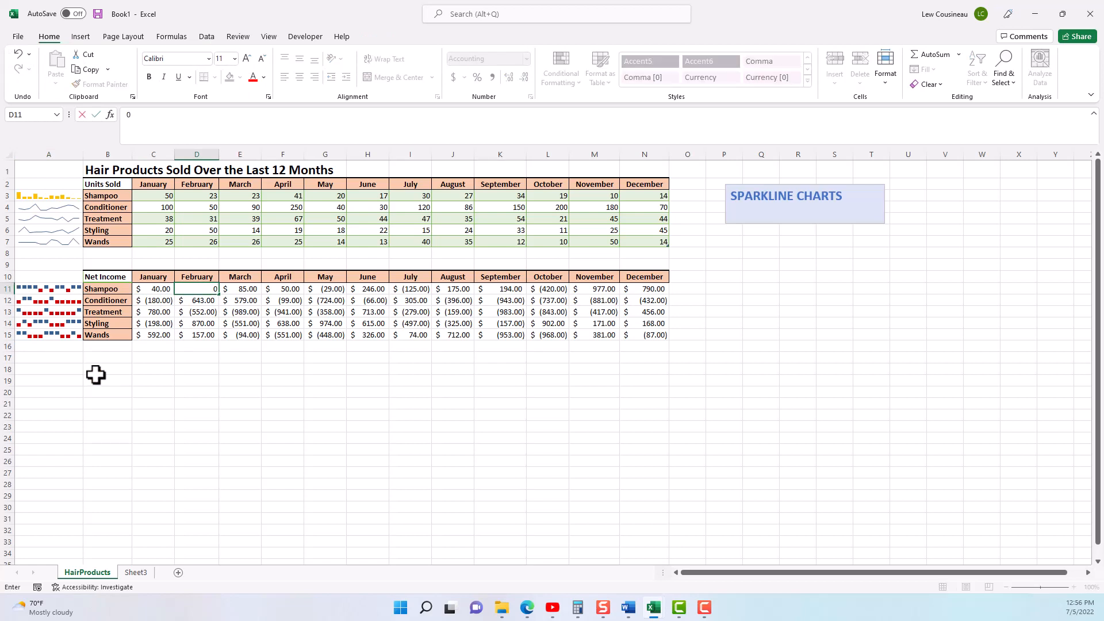
pyautogui.press('Return')
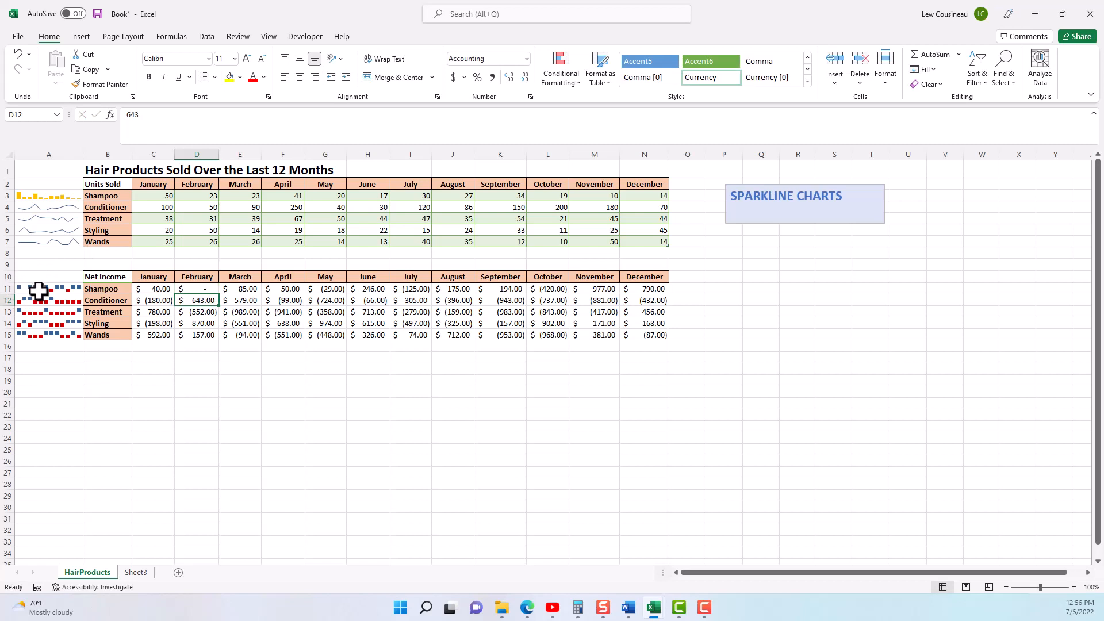
# Step: Enter -85 as the Shampoo row's February net income in D11
pyautogui.click(197, 290)
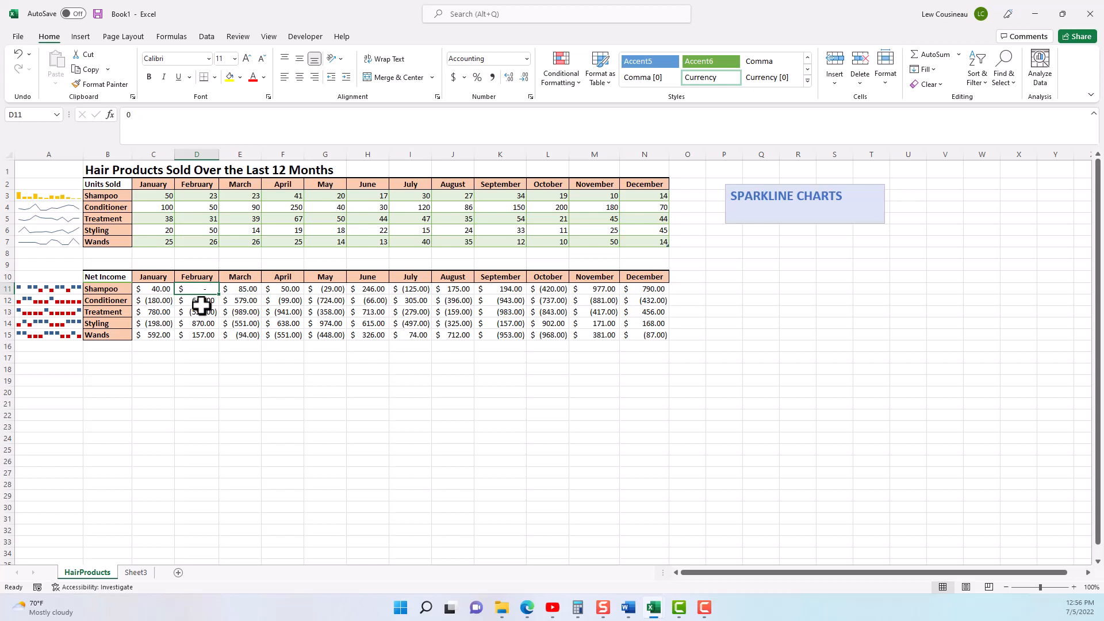
pyautogui.write('-')
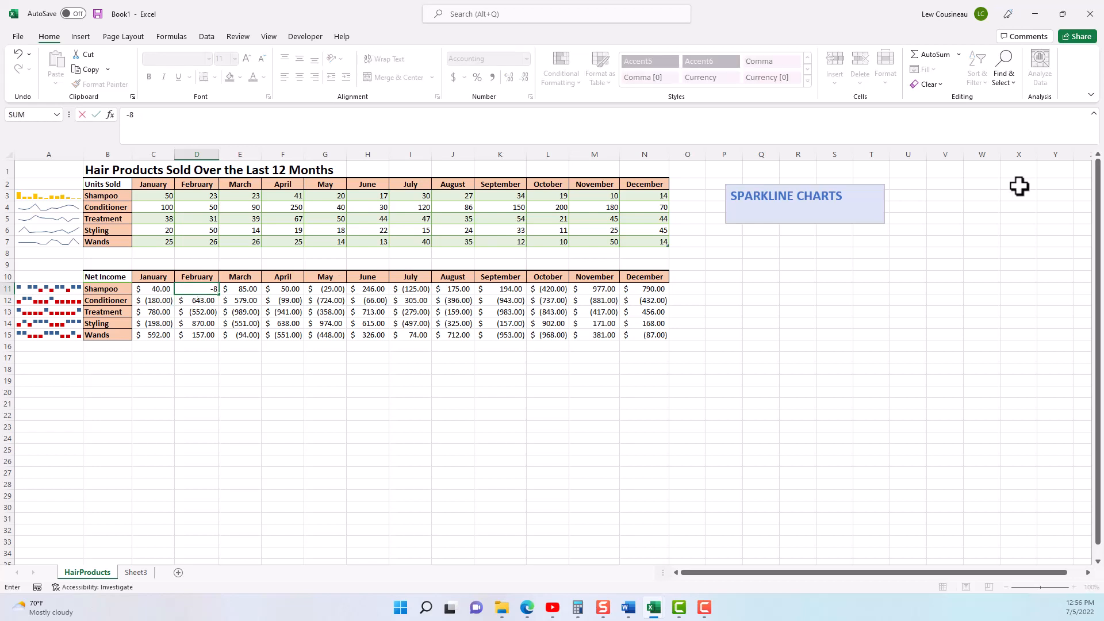
pyautogui.write('85')
pyautogui.press('Return')
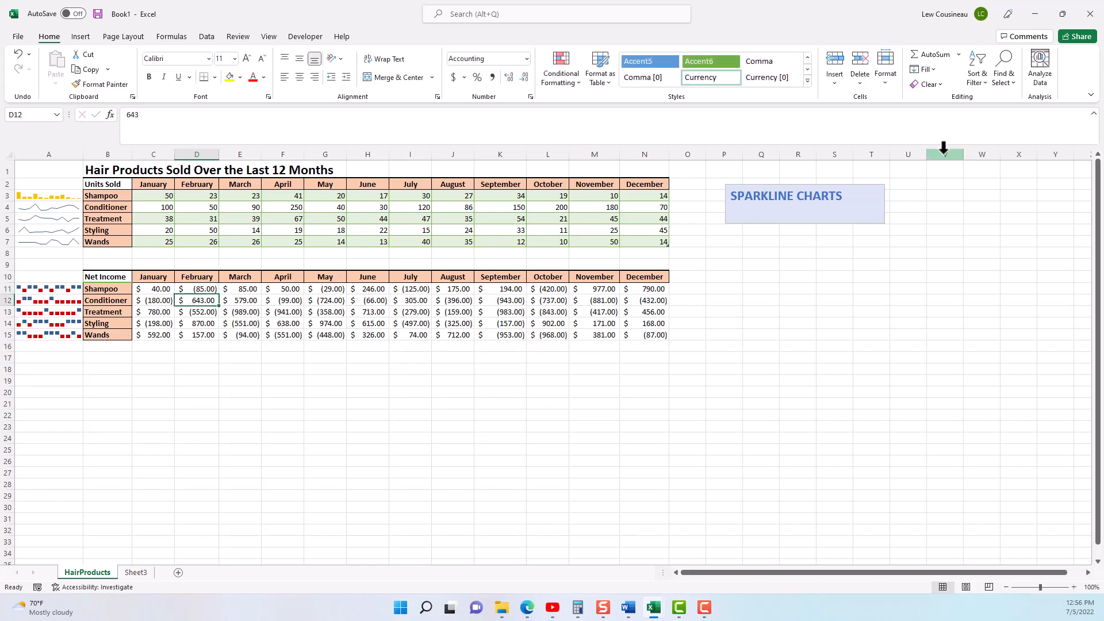
# Step: Apply the sparkline style with gray bars and gold negative points to the win/loss sparklines in A11:A15
pyautogui.click(26, 299)
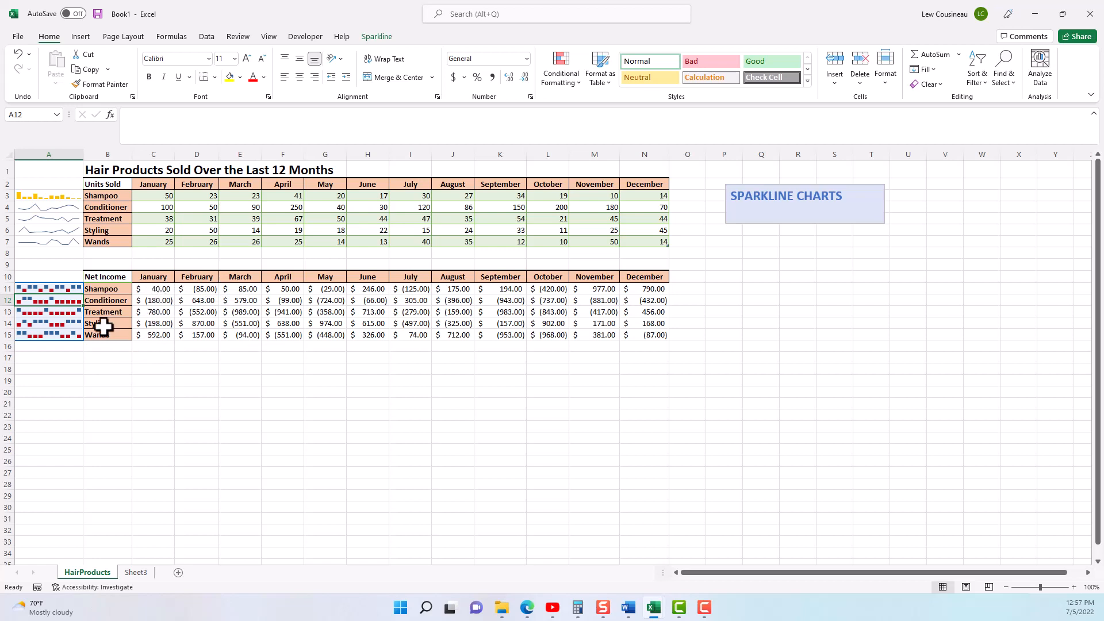
pyautogui.click(21, 290)
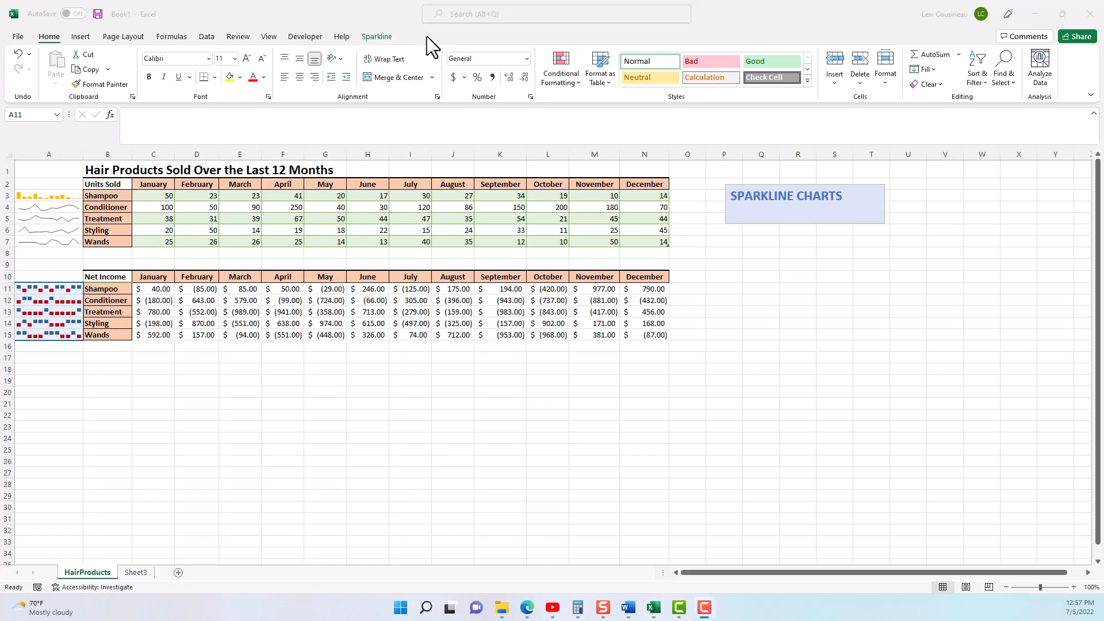
pyautogui.click(379, 38)
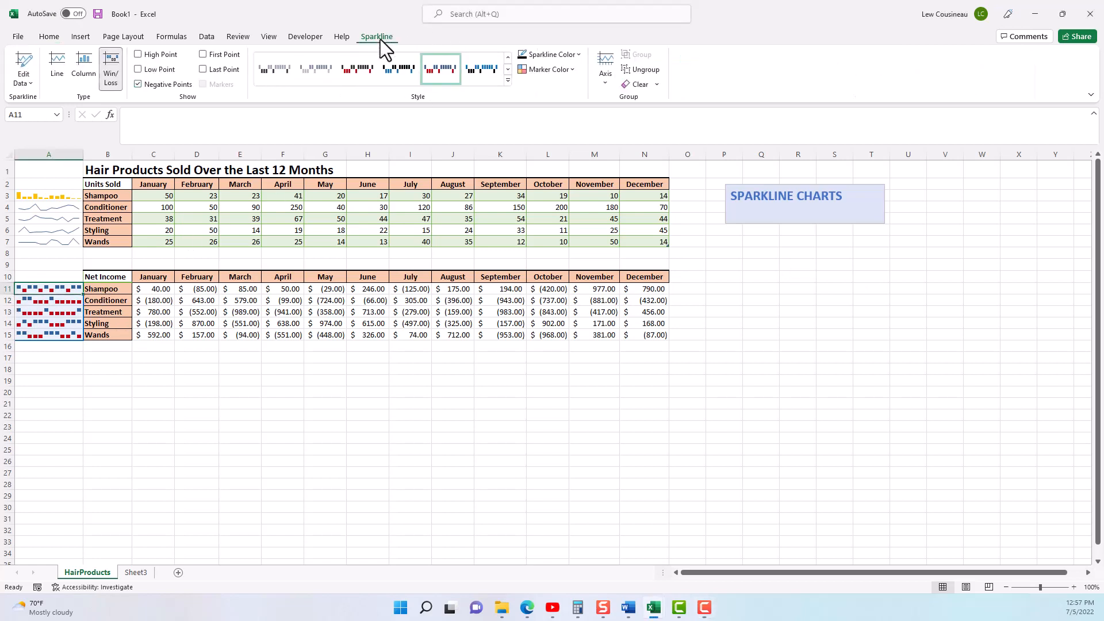
pyautogui.click(508, 82)
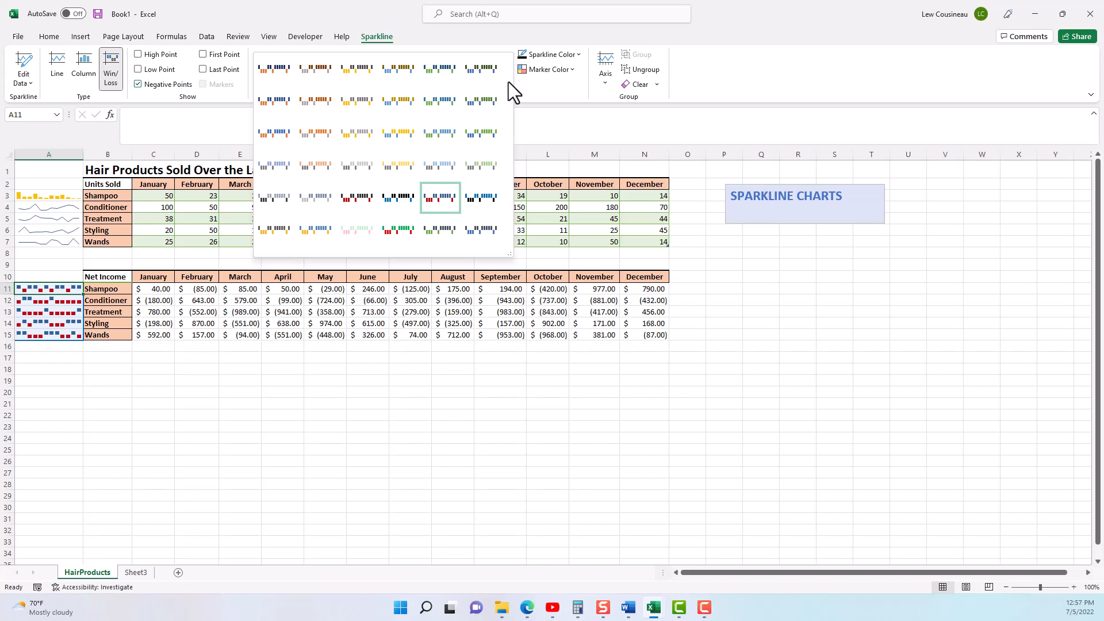
pyautogui.click(354, 138)
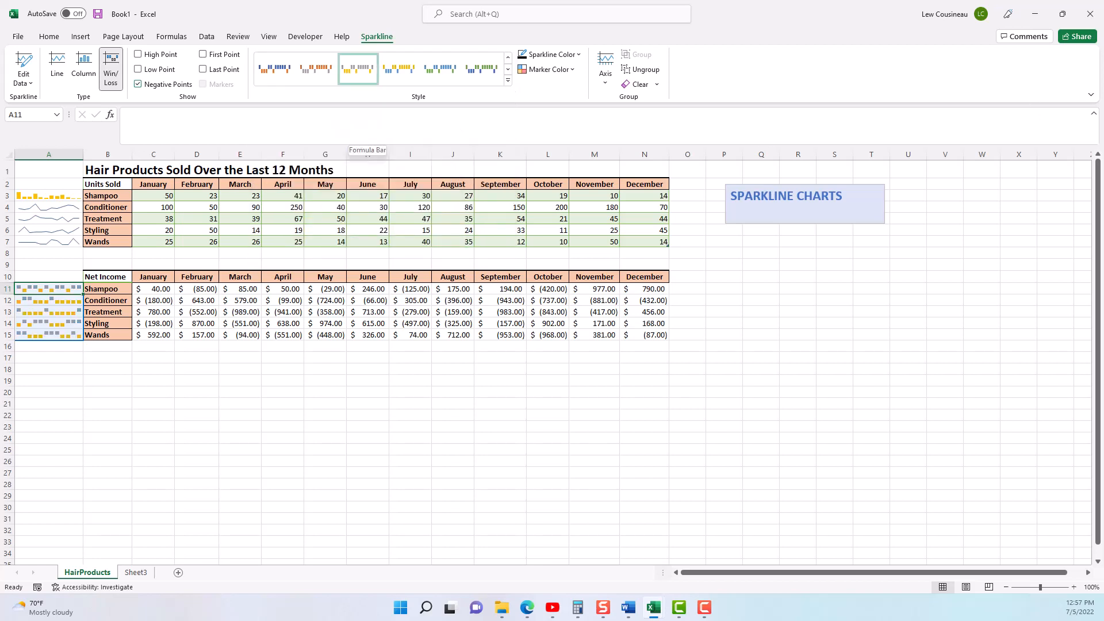
pyautogui.press('F10')
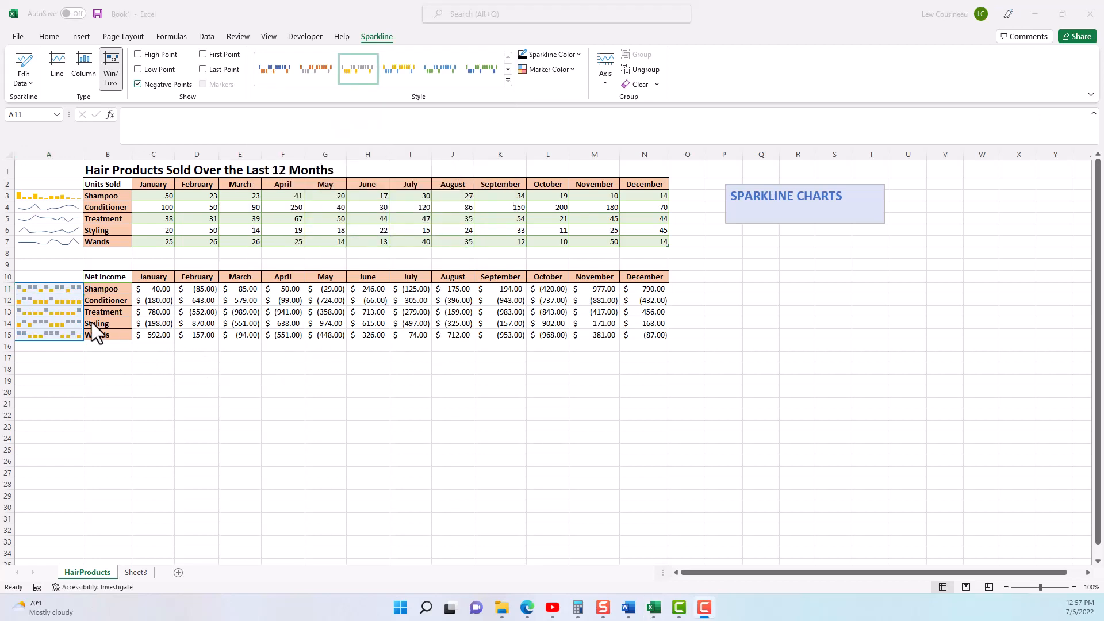
pyautogui.click(42, 315)
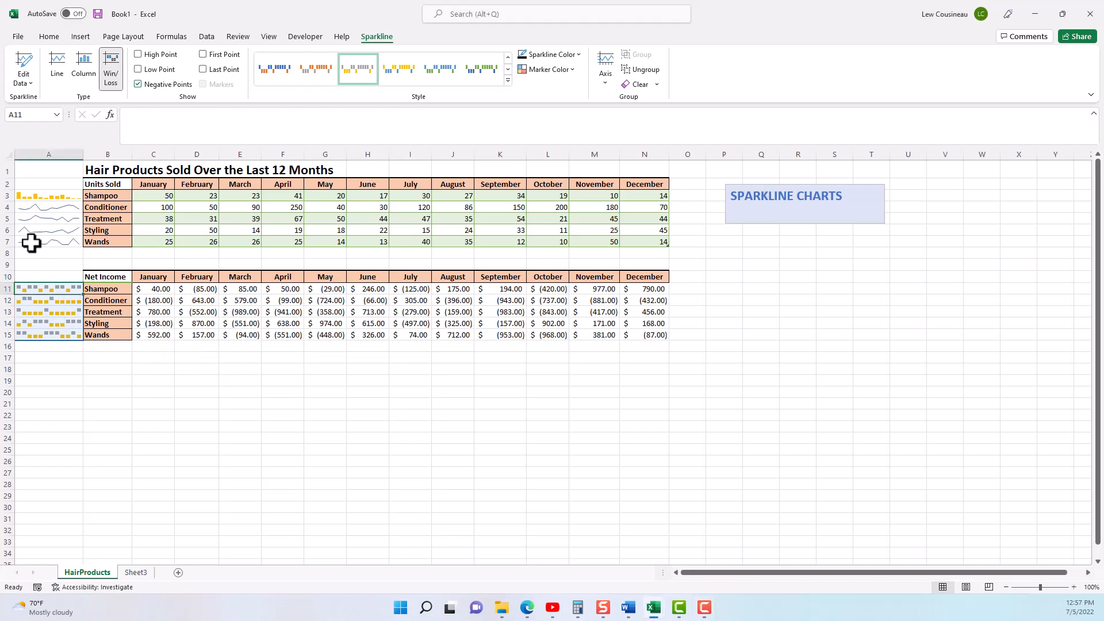
pyautogui.click(28, 241)
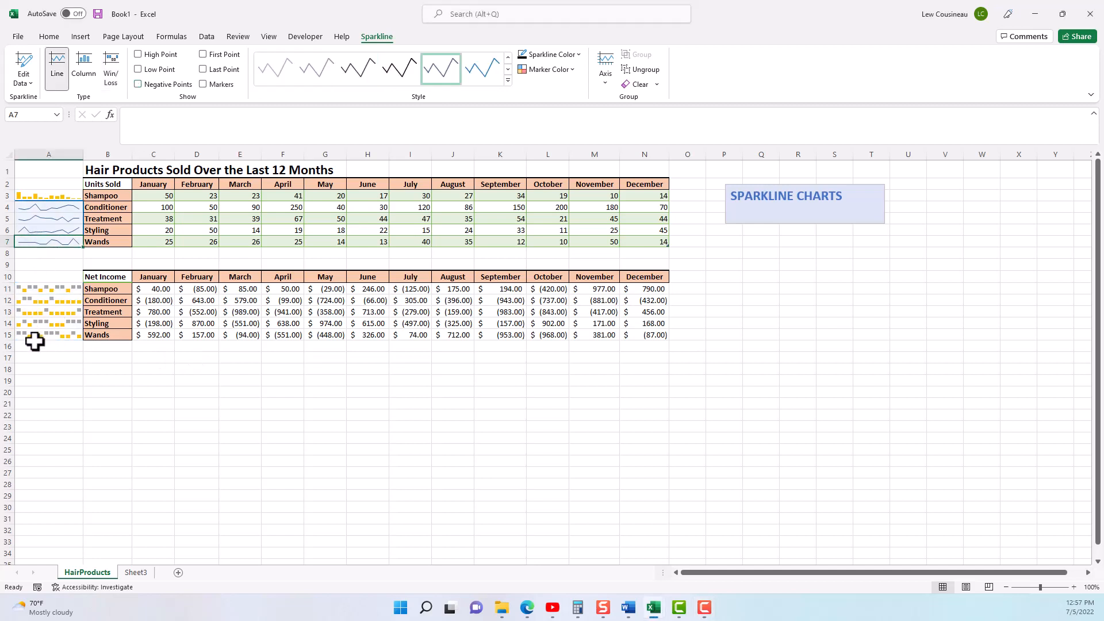
pyautogui.click(26, 288)
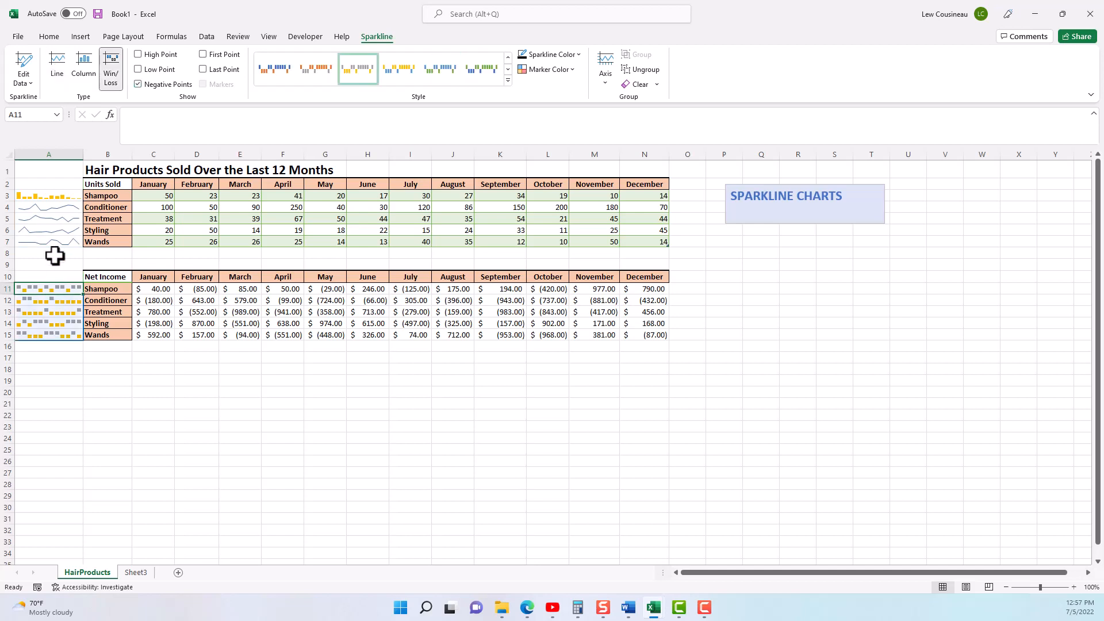
pyautogui.click(43, 242)
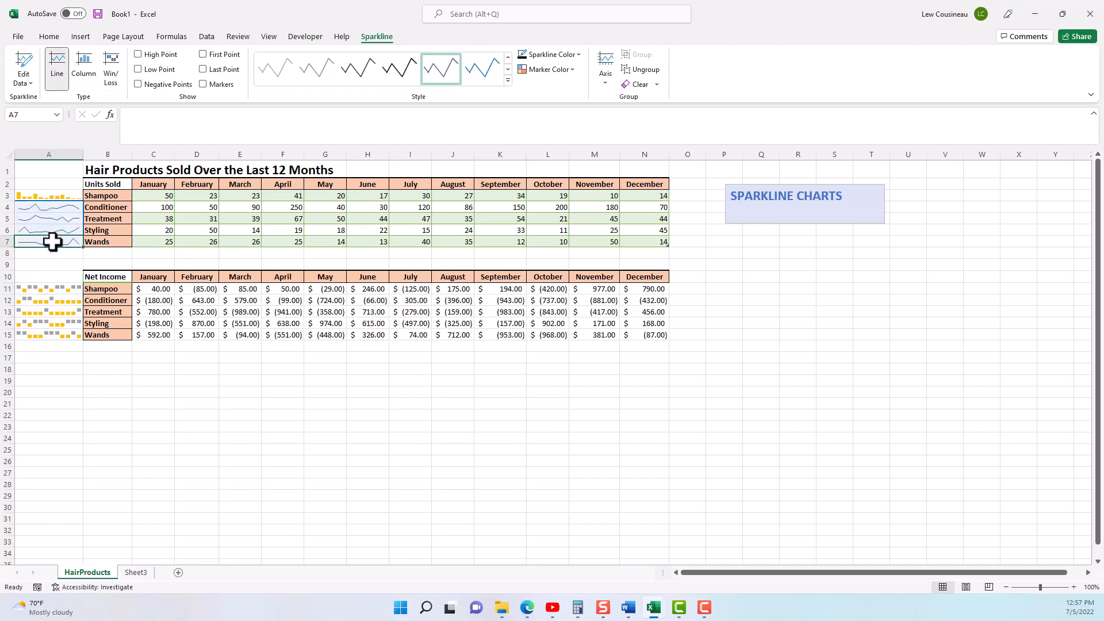